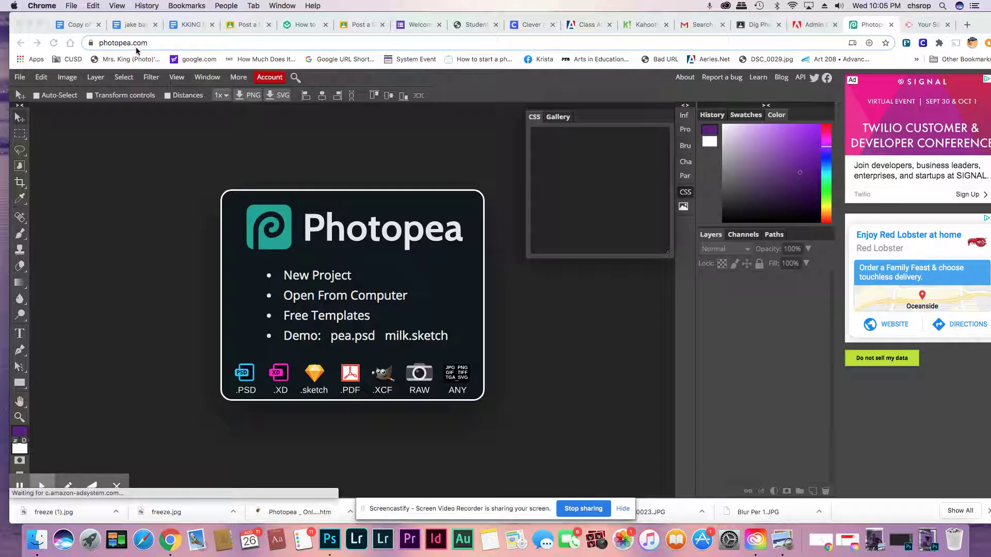
Open freeze.jpg from the Lesson1 folder as a new document
{"action": "left_click", "coordinate": [21, 79]}
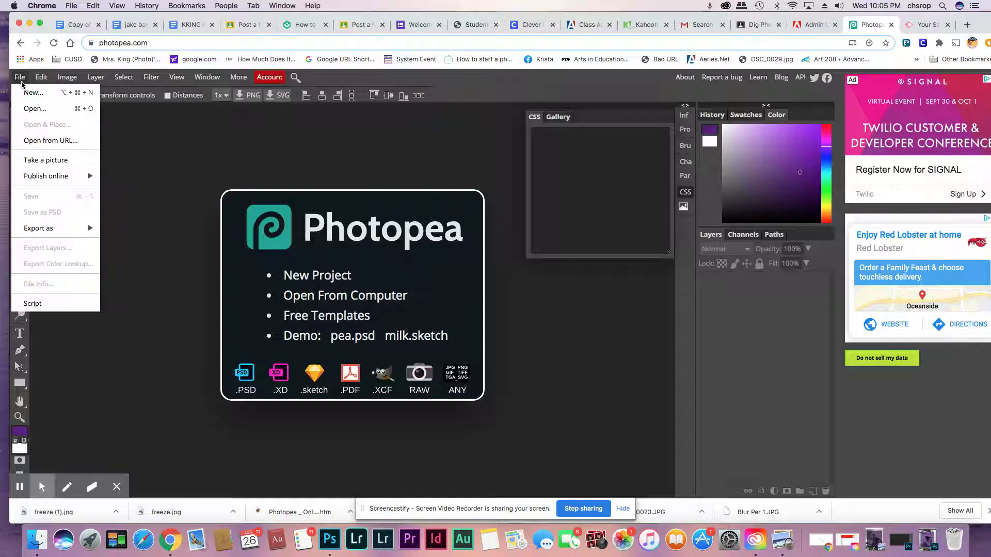
{"action": "left_click", "coordinate": [30, 110]}
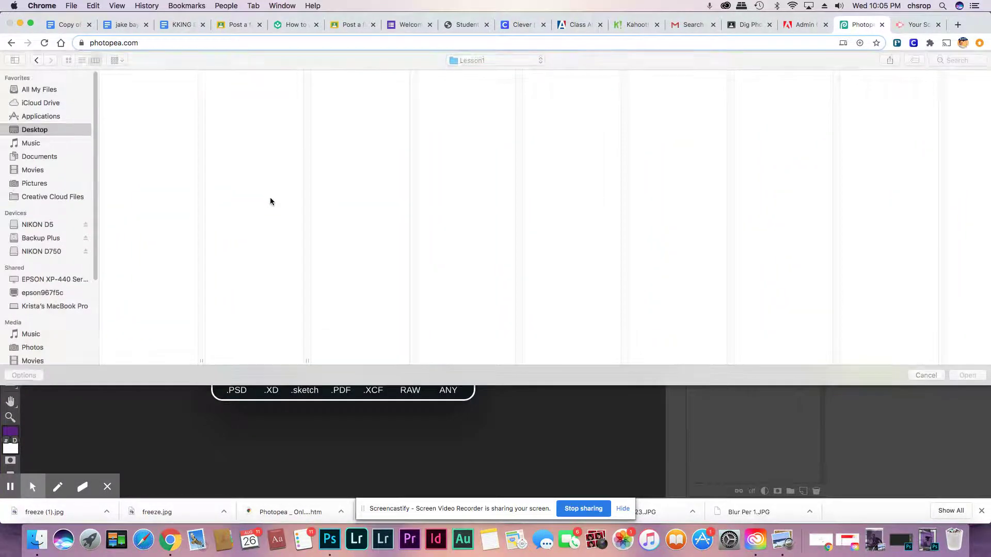
{"action": "left_click", "coordinate": [226, 97]}
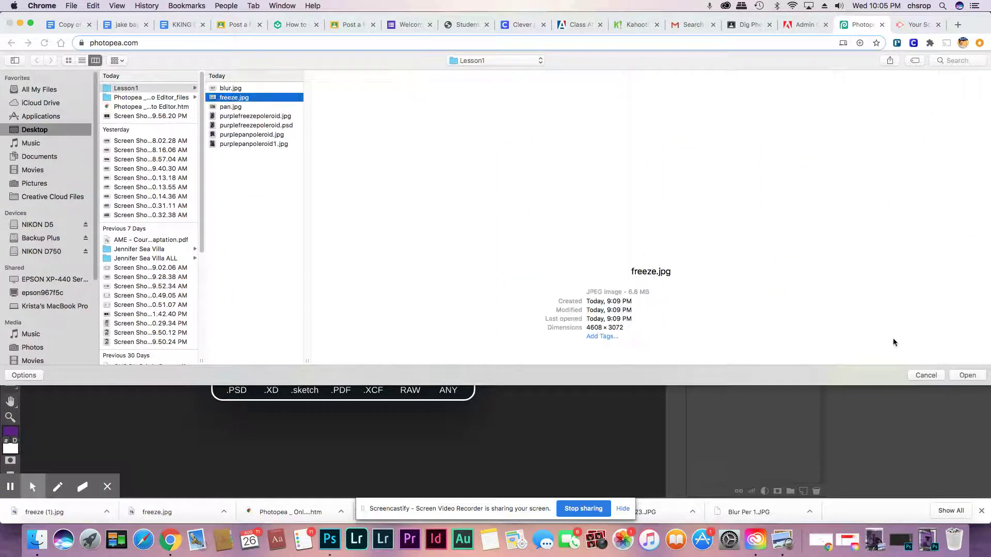
{"action": "left_click", "coordinate": [968, 375]}
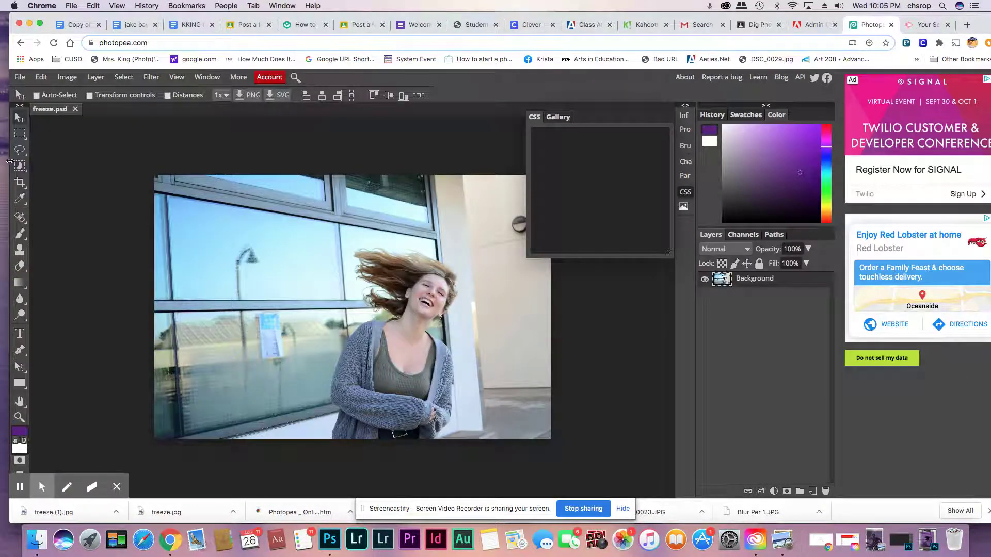
Apply a default Black & White adjustment to the freeze photo
{"action": "left_click", "coordinate": [67, 78]}
{"action": "mouse_move", "coordinate": [73, 93]}
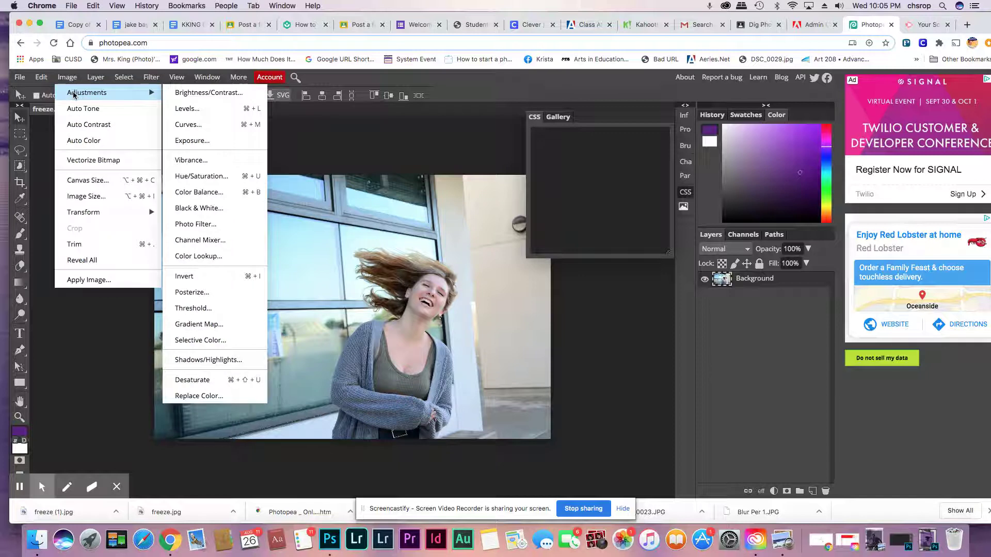
{"action": "left_click", "coordinate": [202, 212]}
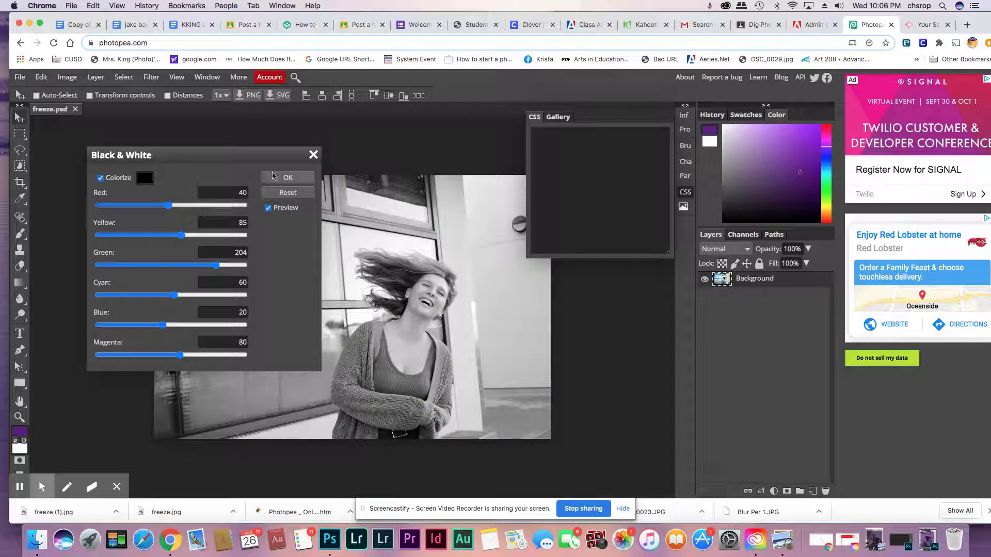
{"action": "left_click", "coordinate": [274, 178]}
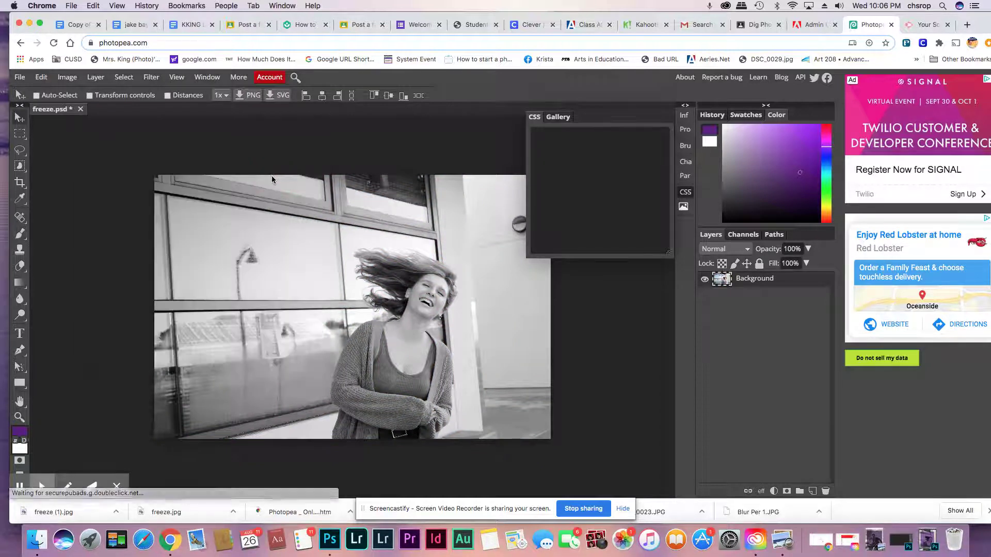
Set the Crop tool to a fixed 8×10 ratio and frame the laughing woman
{"action": "left_click", "coordinate": [20, 184]}
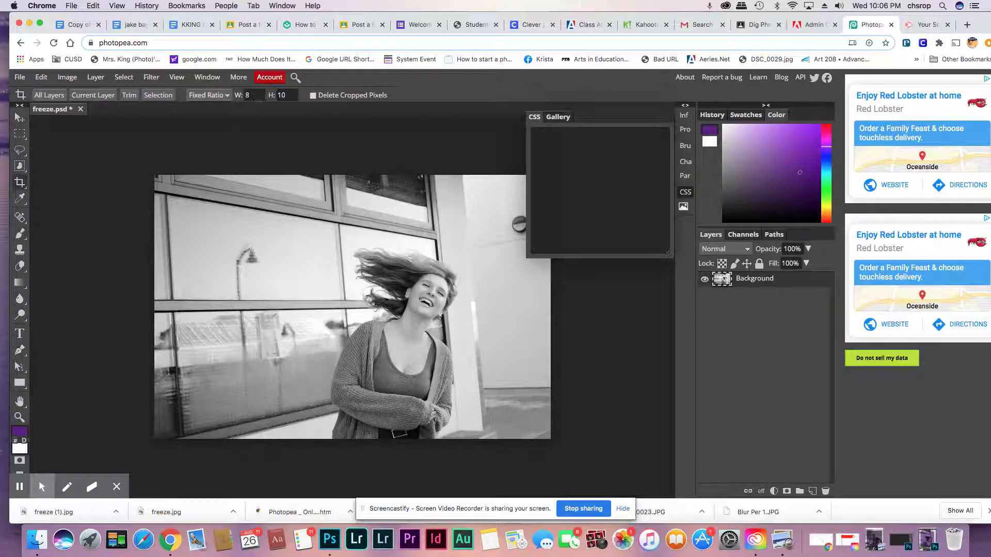
{"action": "left_click", "coordinate": [258, 96]}
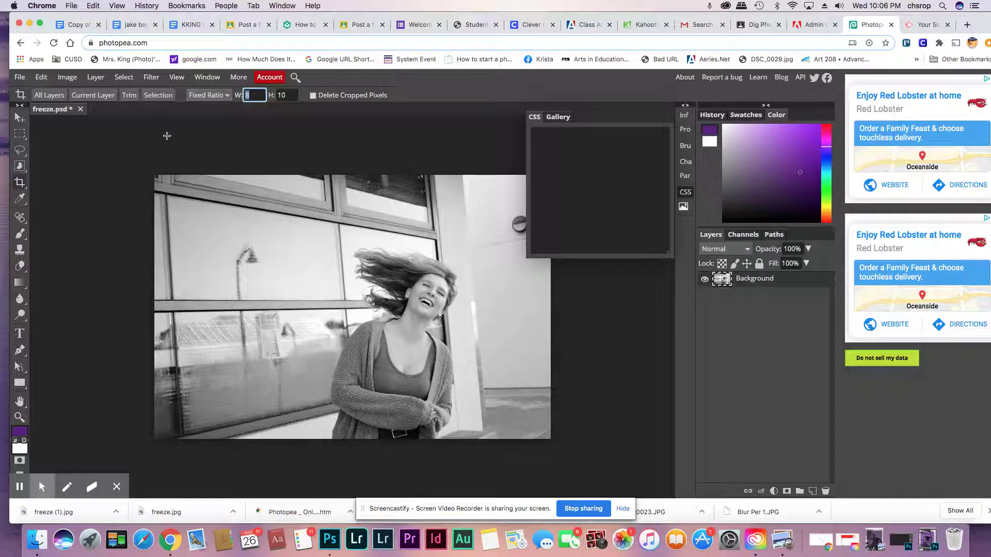
{"action": "left_click", "coordinate": [26, 184]}
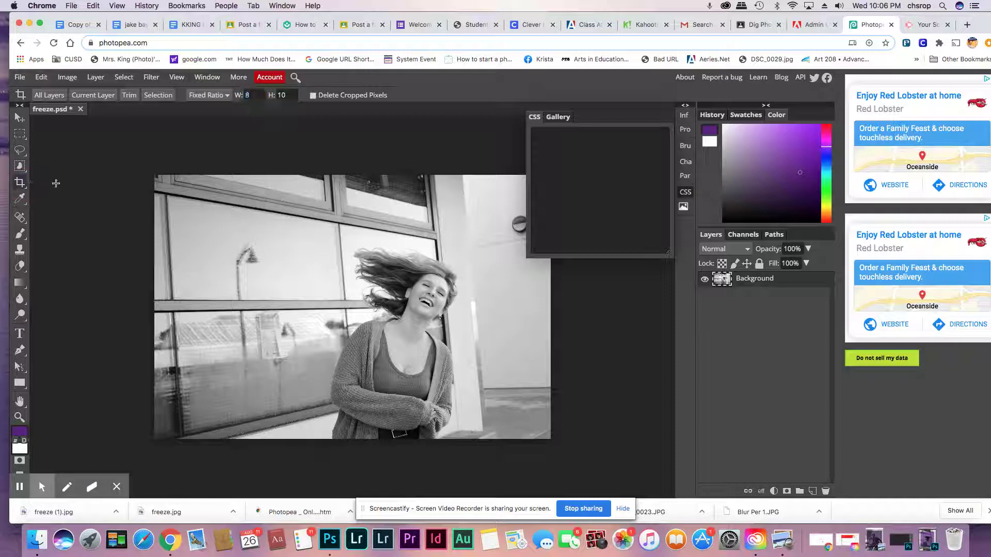
{"action": "left_click", "coordinate": [24, 186]}
{"action": "left_click_drag", "start_coordinate": [200, 199], "coordinate": [493, 454]}
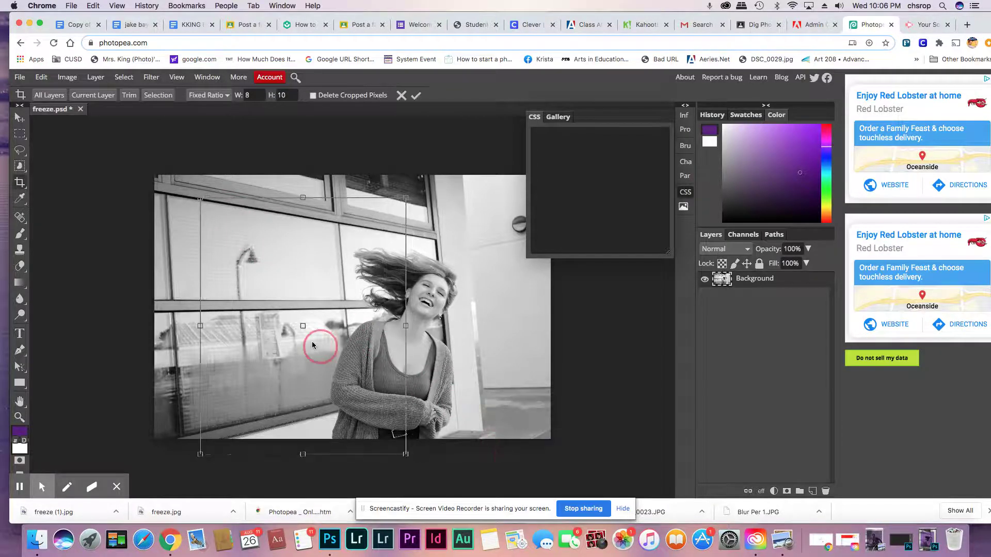
{"action": "left_click_drag", "start_coordinate": [312, 342], "coordinate": [412, 334]}
Refine and apply the 8:10 crop, then apply a second crop across the image
{"action": "left_click_drag", "start_coordinate": [499, 187], "coordinate": [505, 178]}
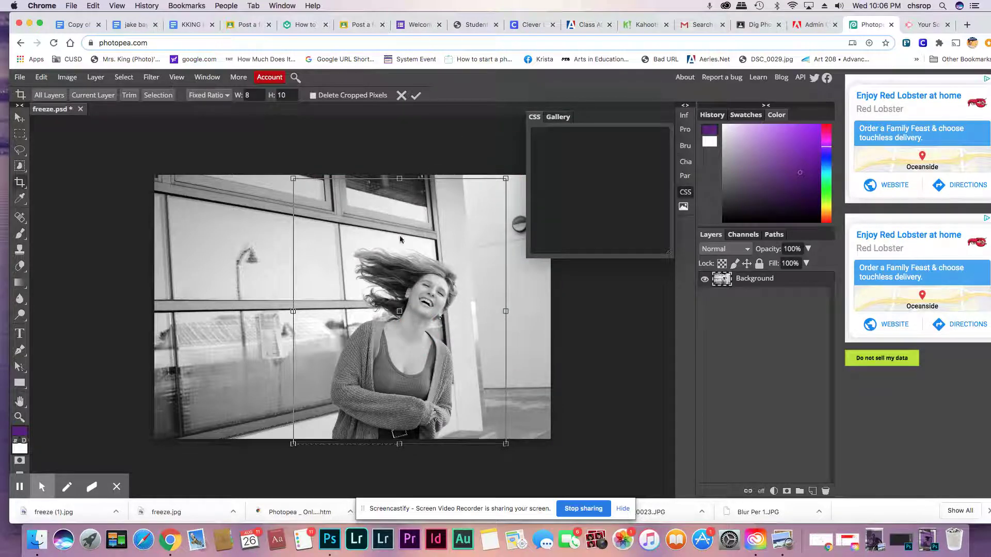
{"action": "left_click_drag", "start_coordinate": [400, 238], "coordinate": [398, 230]}
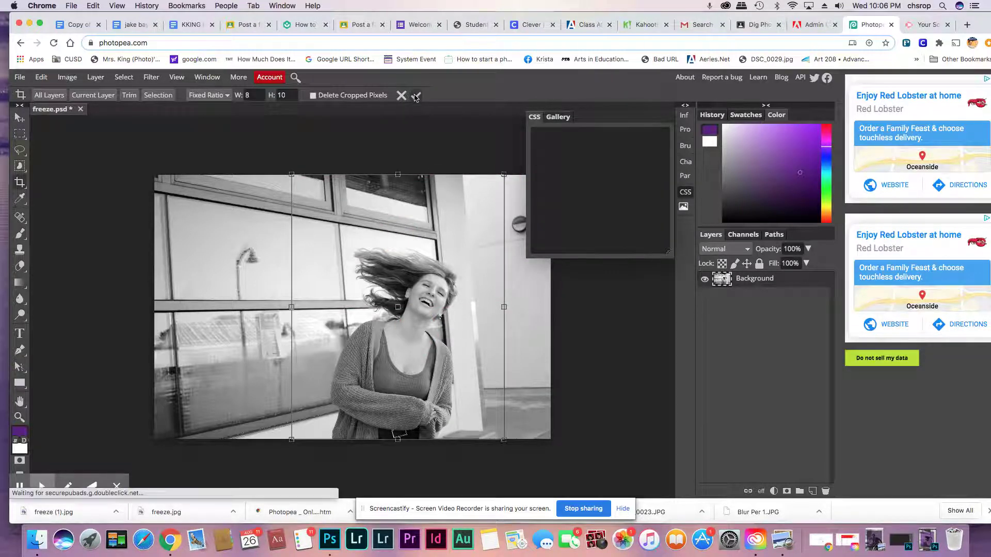
{"action": "left_click", "coordinate": [416, 96]}
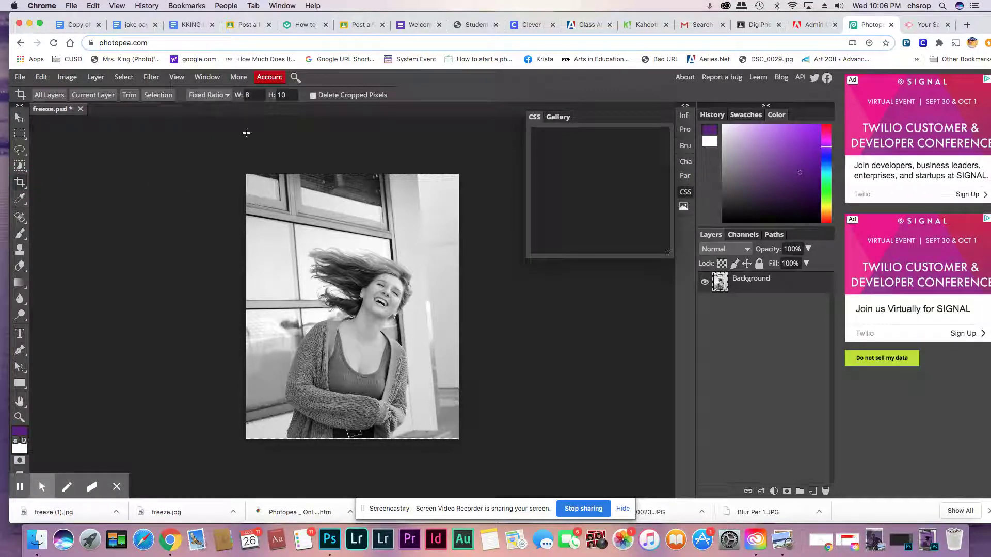
{"action": "left_click_drag", "start_coordinate": [249, 183], "coordinate": [456, 432]}
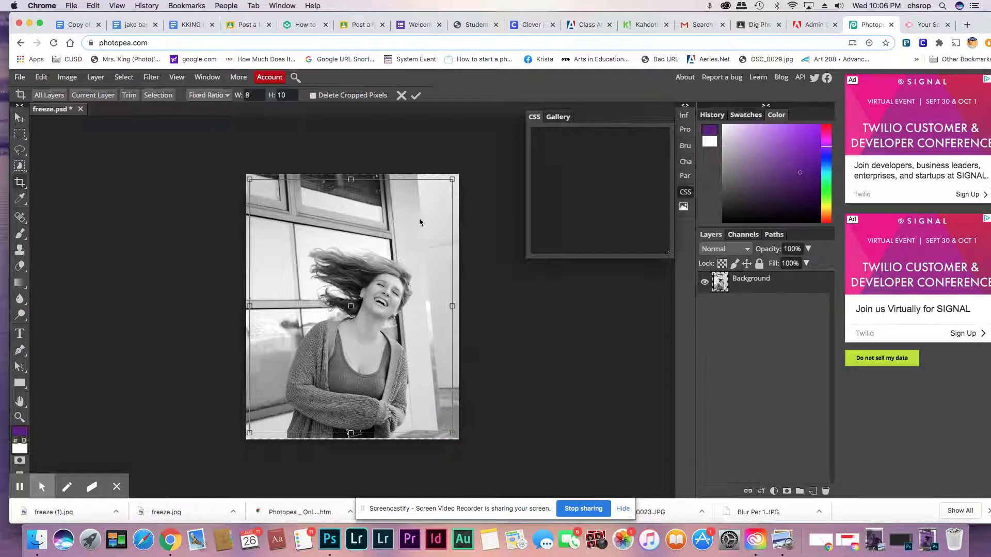
{"action": "left_click", "coordinate": [418, 96]}
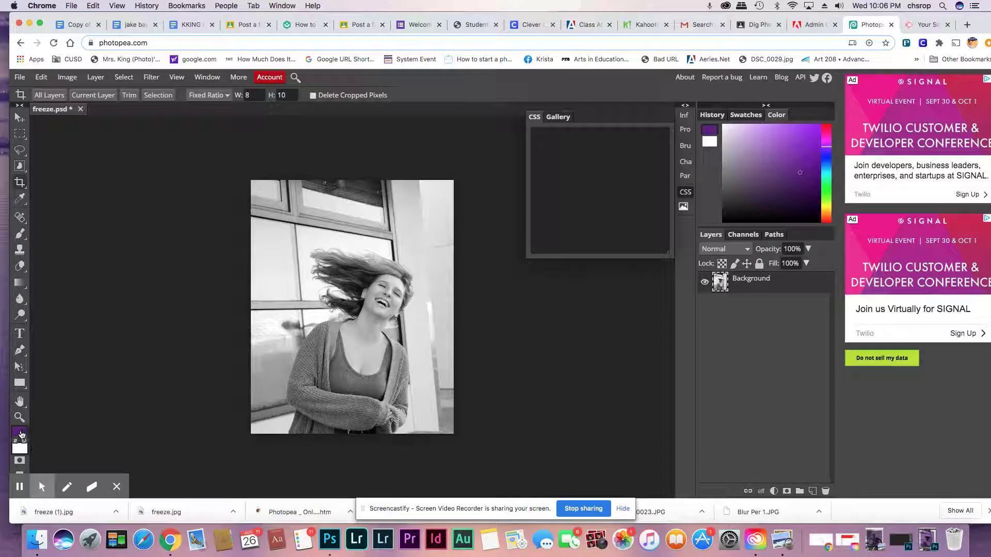
{"action": "left_click", "coordinate": [22, 435]}
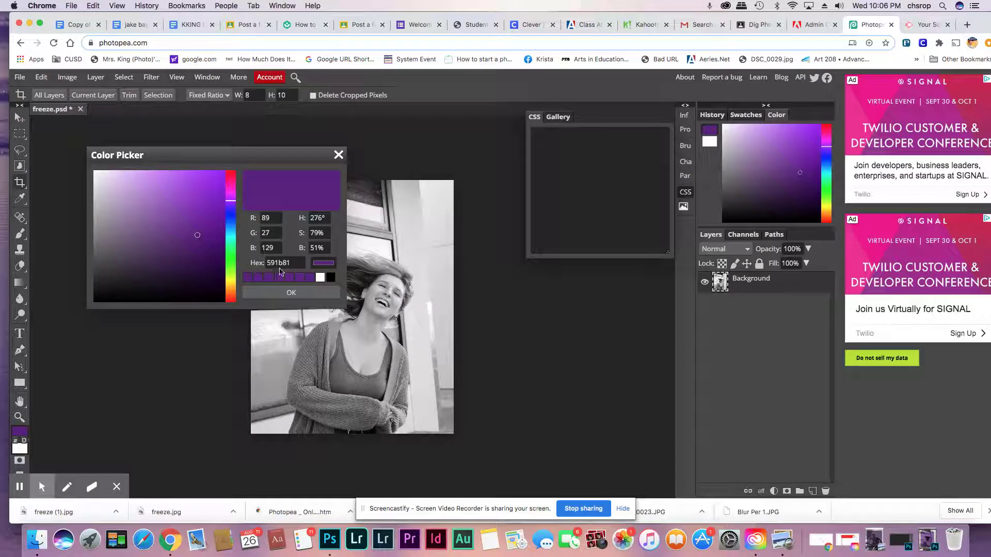
Confirm purple 591b81 as the foreground colour and pick the Rectangle tool
{"action": "left_click_drag", "start_coordinate": [303, 262], "coordinate": [266, 262]}
{"action": "left_click", "coordinate": [291, 294]}
{"action": "left_click", "coordinate": [23, 382]}
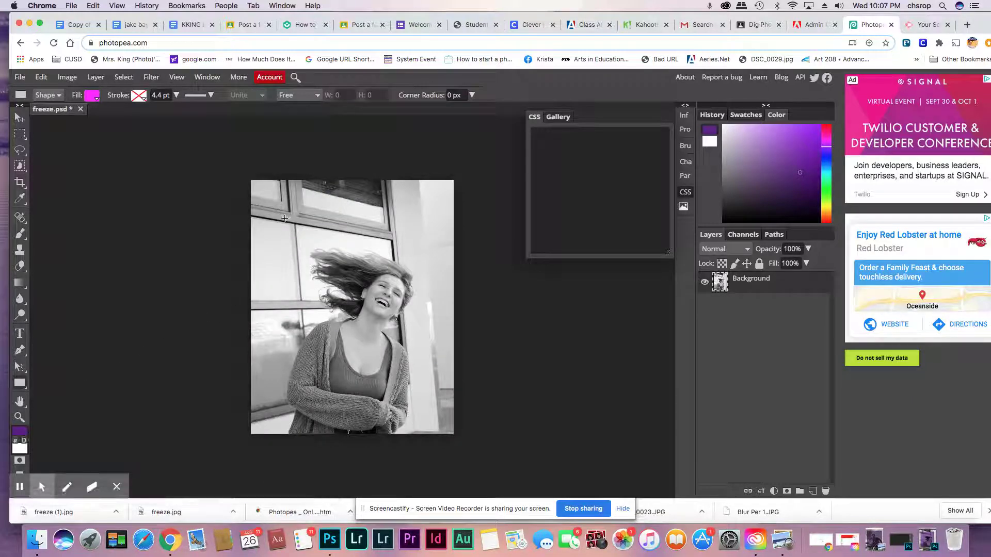
Draw the Shape 1 rectangle over the photo's centre and try recolouring it to #5d1c87 in CSS
{"action": "left_click_drag", "start_coordinate": [285, 219], "coordinate": [440, 395]}
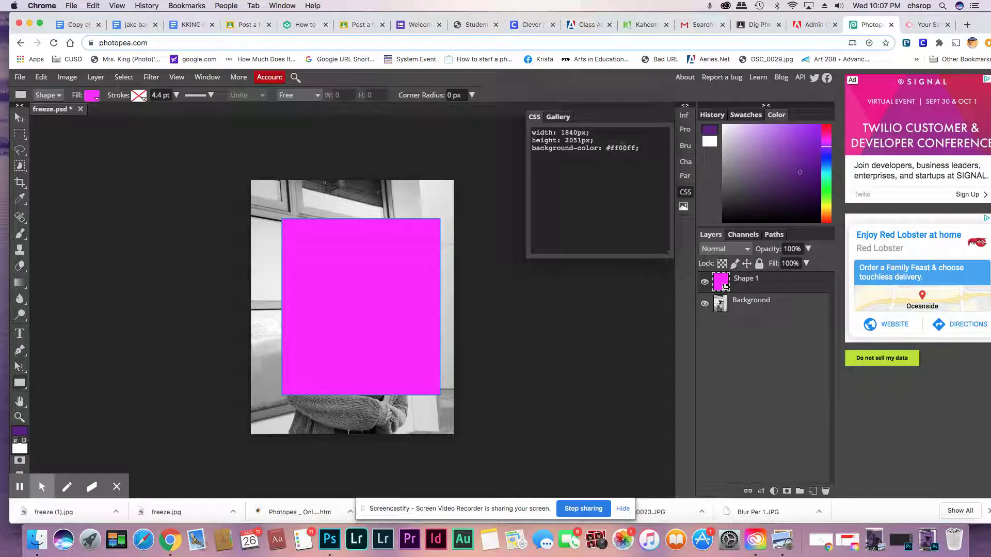
{"action": "left_click_drag", "start_coordinate": [610, 149], "coordinate": [633, 149]}
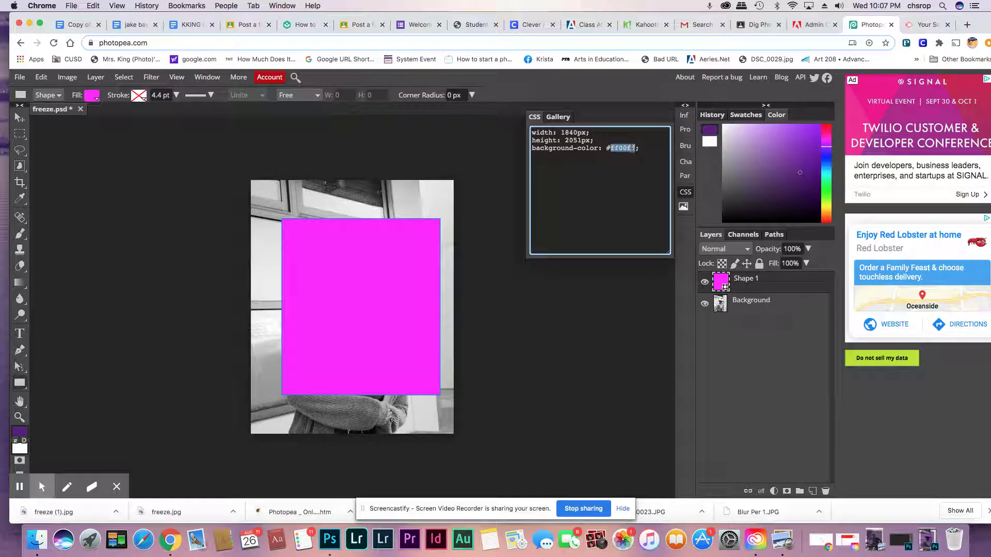
{"action": "type", "text": "5d1c87"}
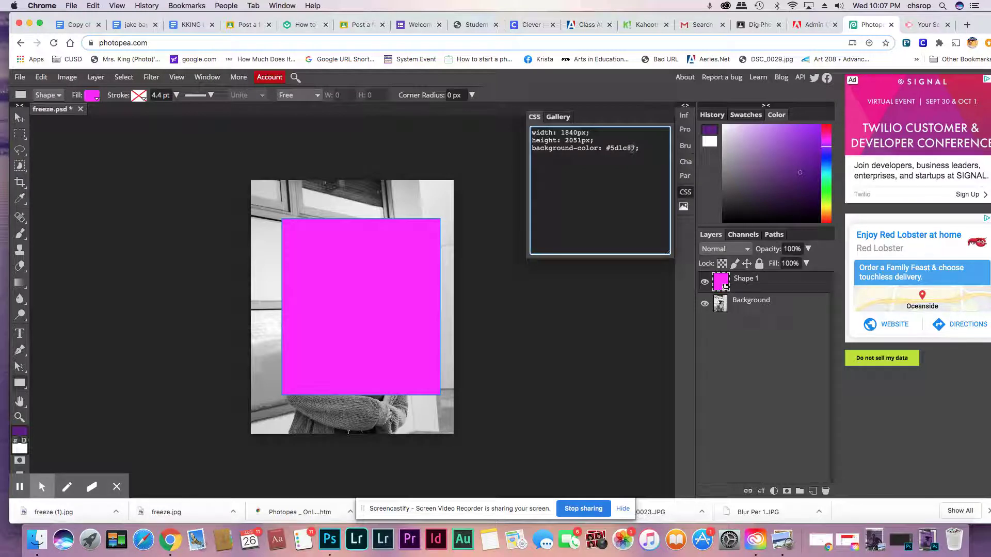
{"action": "key", "text": "BackSpace"}
{"action": "left_click", "coordinate": [769, 317]}
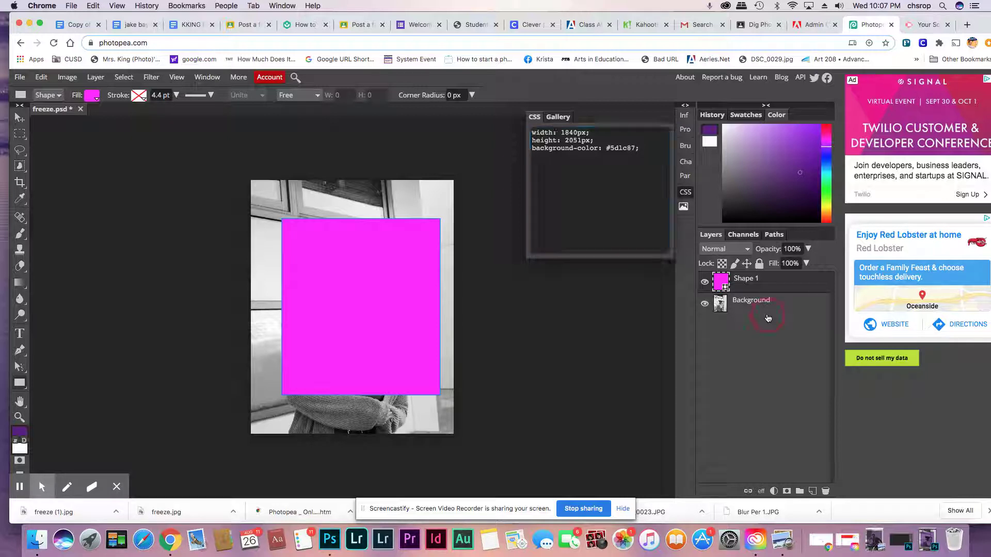
{"action": "left_click", "coordinate": [727, 287]}
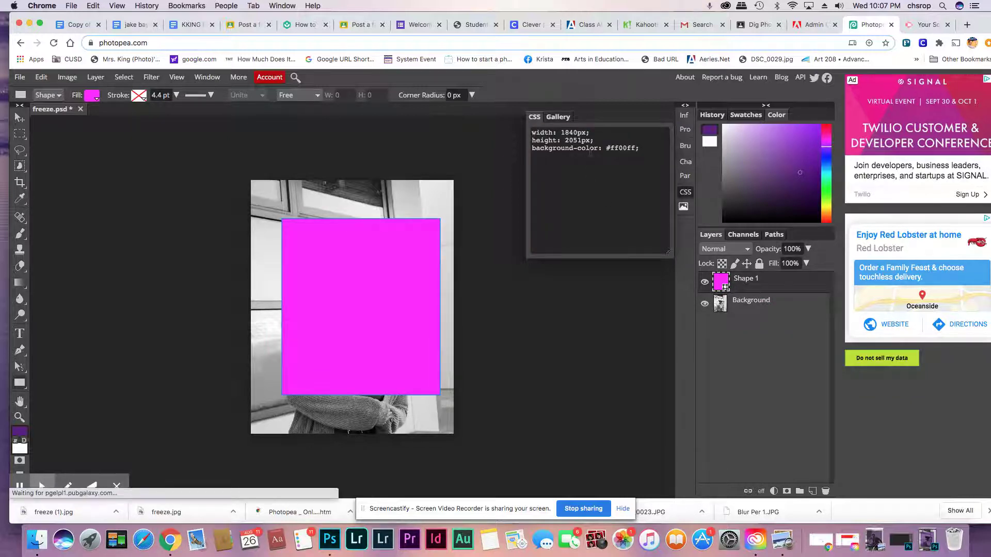
{"action": "left_click", "coordinate": [611, 149]}
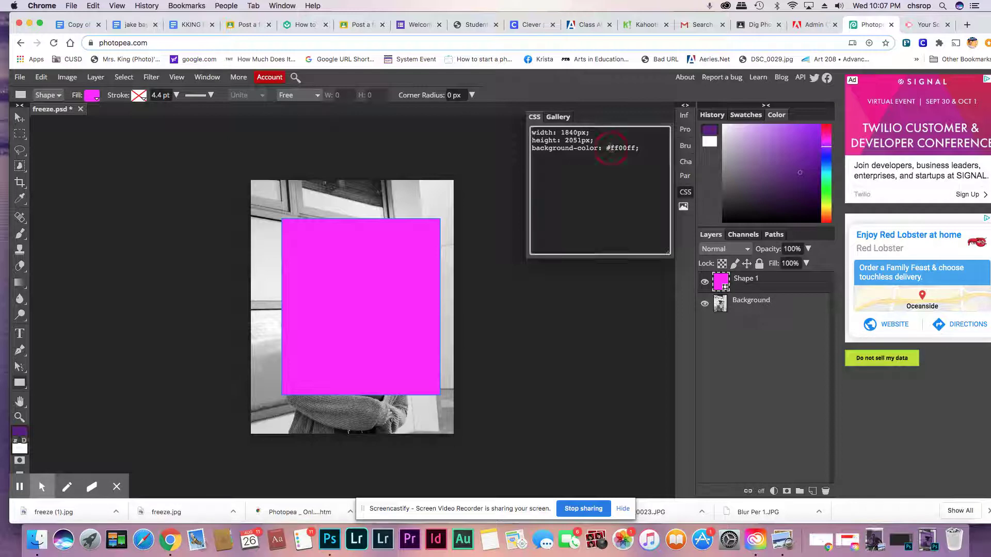
Hide the magenta Shape 1 rectangle and reset the painting colours to default black
{"action": "left_click", "coordinate": [559, 118]}
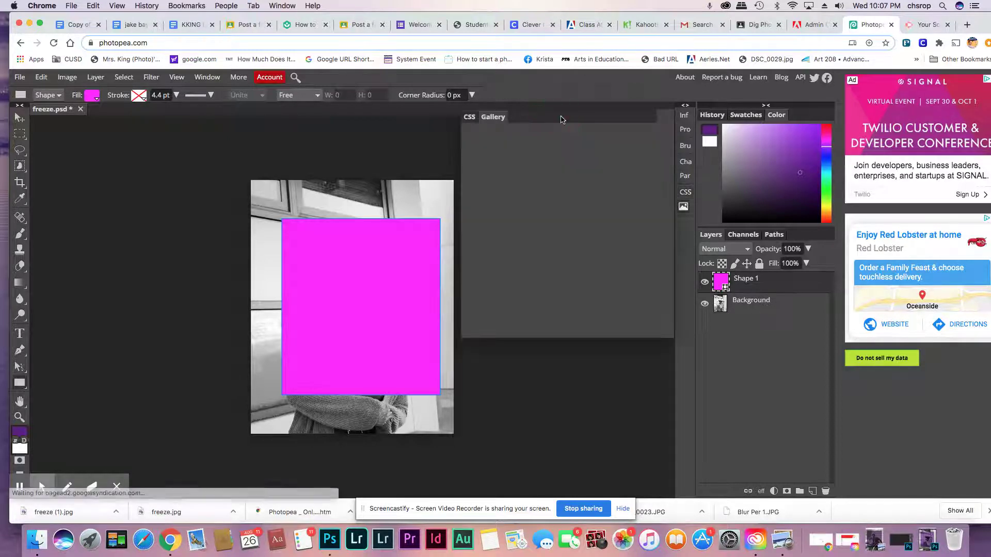
{"action": "left_click", "coordinate": [705, 283]}
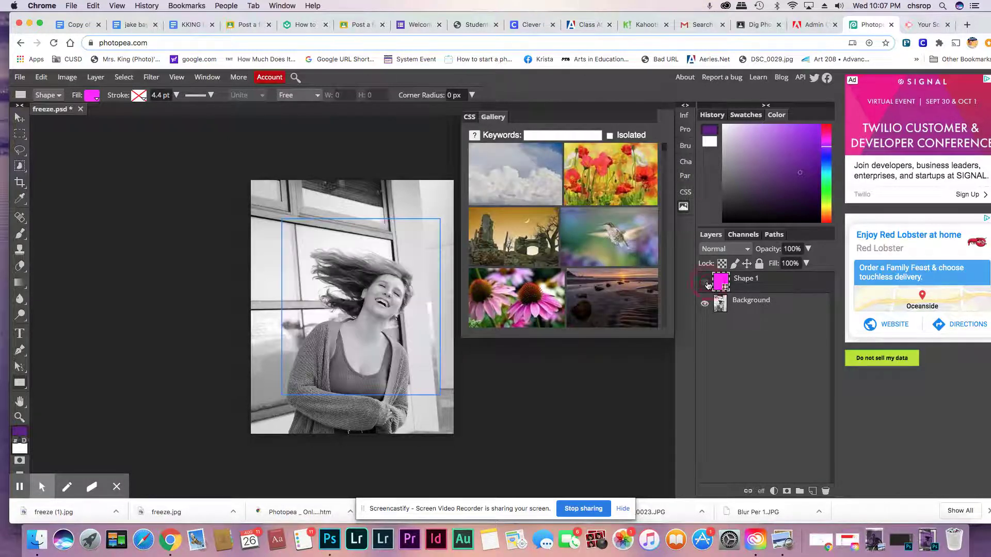
{"action": "left_click_drag", "start_coordinate": [742, 287], "coordinate": [826, 491]}
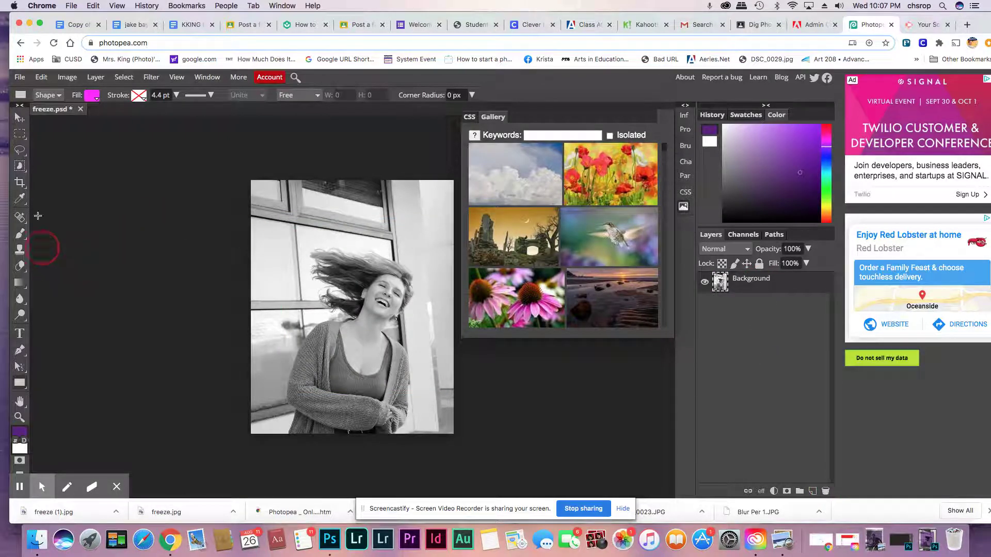
{"action": "left_click", "coordinate": [93, 97]}
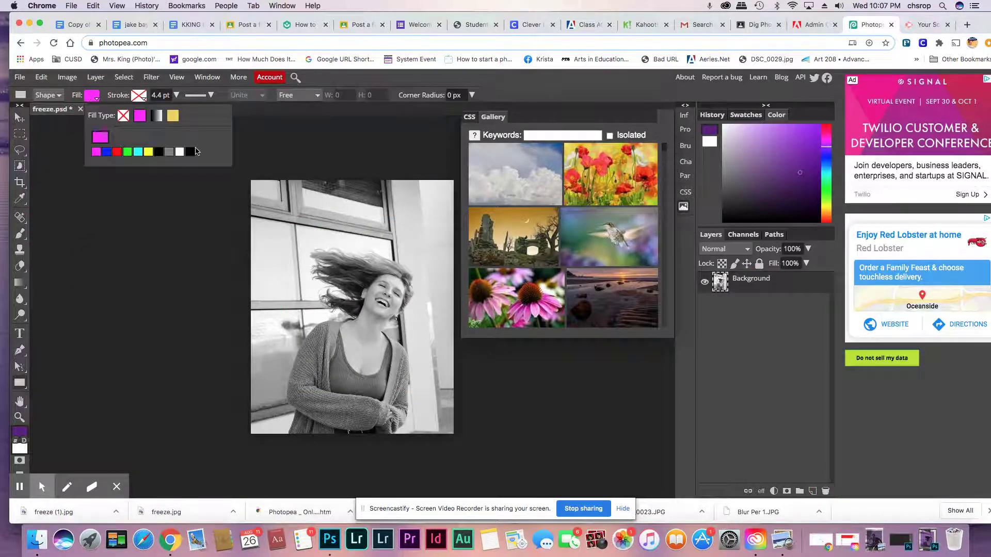
{"action": "left_click", "coordinate": [21, 437]}
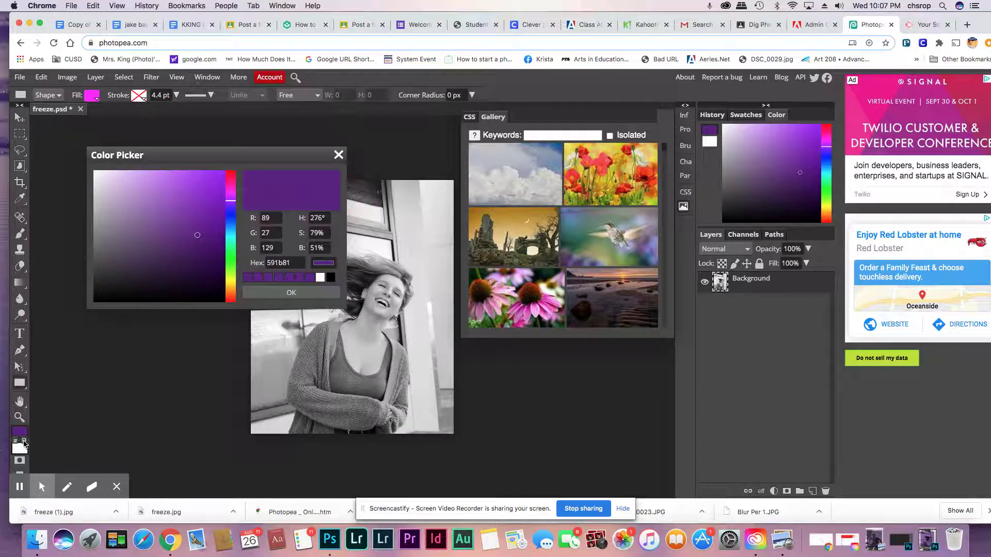
{"action": "left_click", "coordinate": [23, 441]}
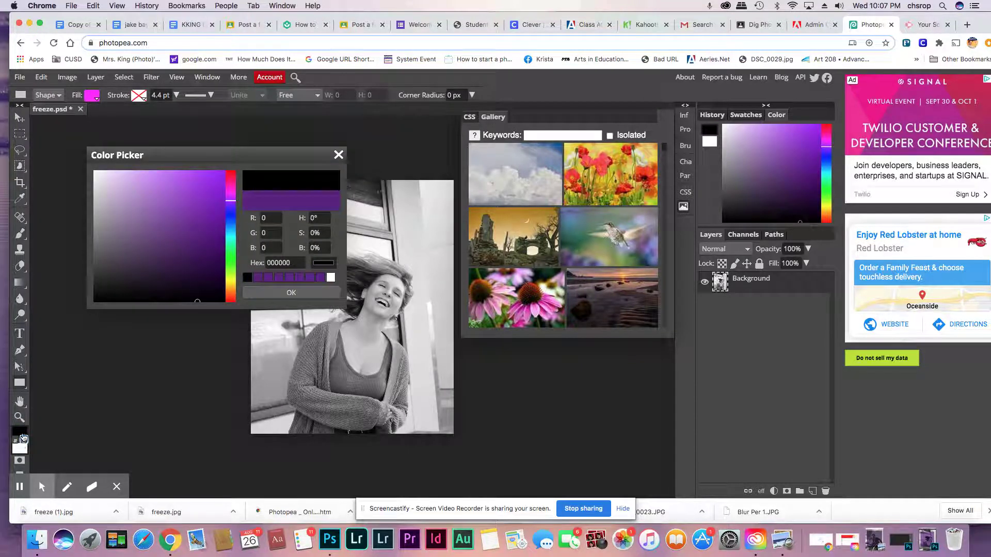
Restore Shape 1 with Edit > Redo and set the foreground to the recently used purple
{"action": "left_click", "coordinate": [42, 79]}
{"action": "left_click", "coordinate": [55, 95]}
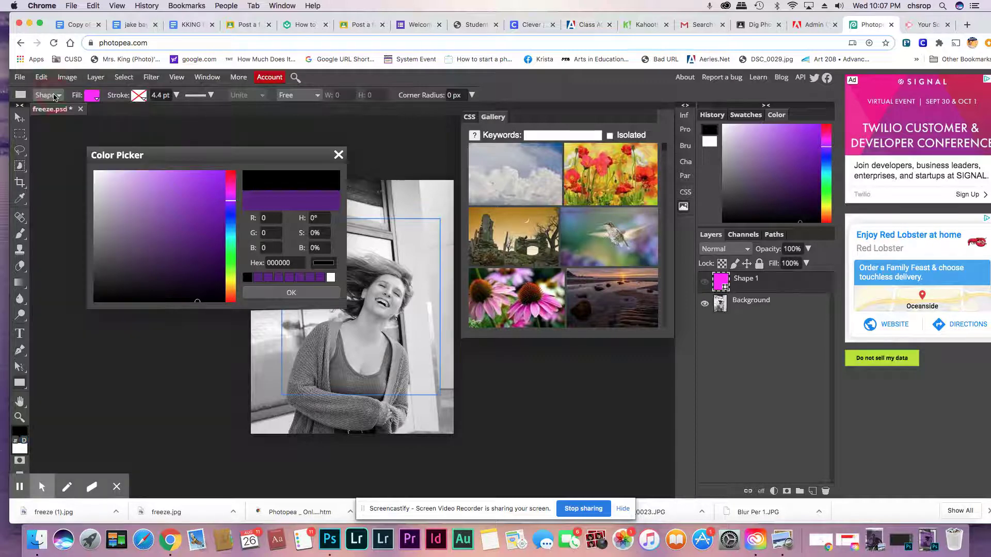
{"action": "left_click_drag", "start_coordinate": [194, 249], "coordinate": [194, 260]}
{"action": "left_click", "coordinate": [339, 156]}
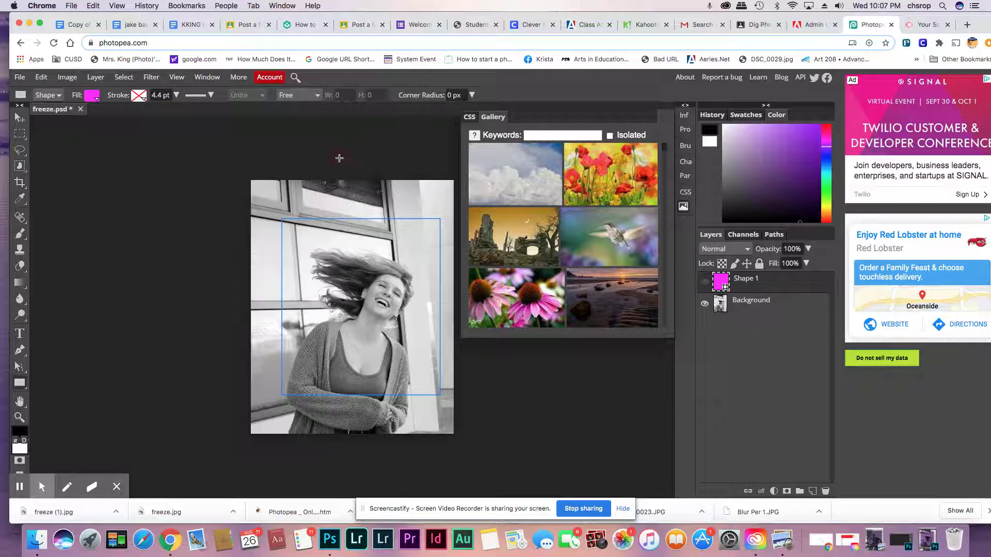
{"action": "left_click", "coordinate": [20, 429]}
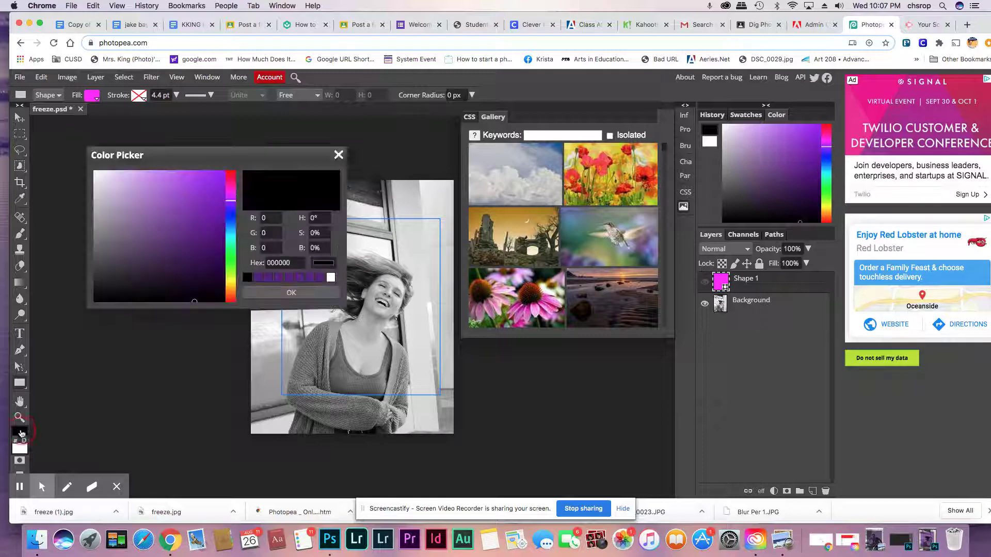
{"action": "left_click", "coordinate": [257, 278]}
{"action": "left_click", "coordinate": [276, 293]}
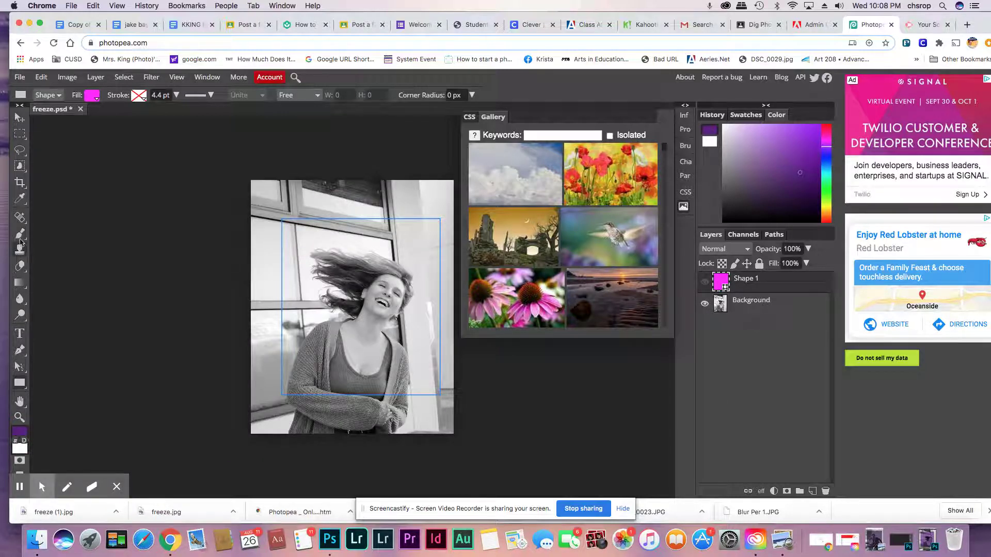
{"action": "left_click", "coordinate": [20, 134]}
Marquee-select a rectangle over the photo's centre and add an empty Layer 1
{"action": "left_click_drag", "start_coordinate": [280, 219], "coordinate": [439, 399]}
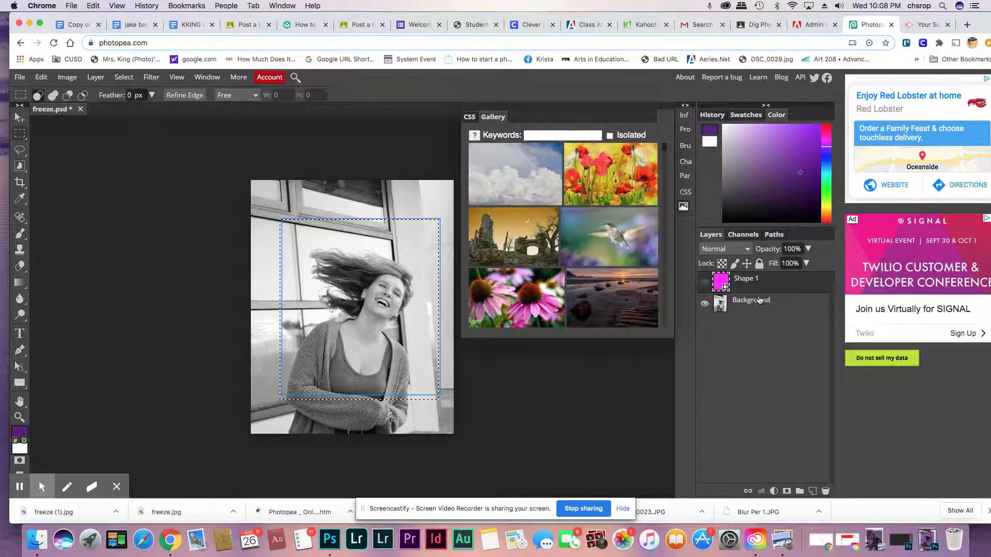
{"action": "left_click", "coordinate": [813, 492]}
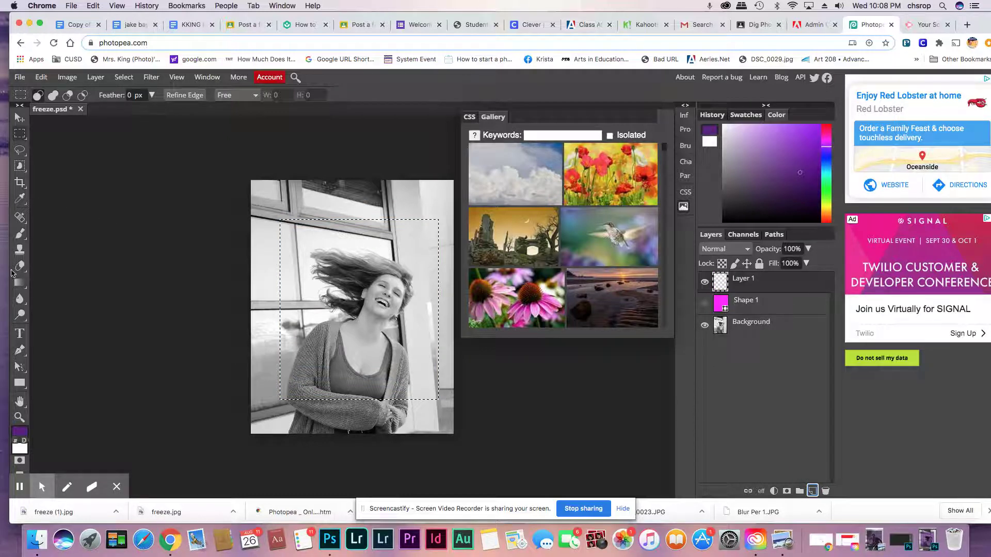
{"action": "left_click", "coordinate": [20, 233]}
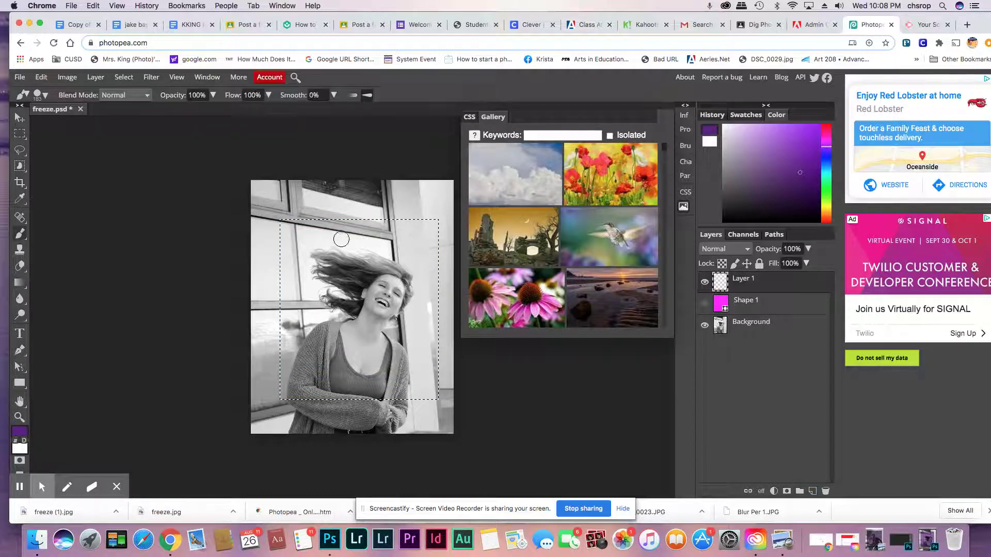
Brush solid purple throughout the selection on Layer 1, then nudge the block up-left
{"action": "mouse_move", "coordinate": [323, 227]}
{"action": "left_mouse_down"}
{"action": "mouse_move", "coordinate": [229, 222]}
{"action": "mouse_move", "coordinate": [377, 216]}
{"action": "mouse_move", "coordinate": [449, 230]}
{"action": "mouse_move", "coordinate": [335, 268]}
{"action": "mouse_move", "coordinate": [447, 242]}
{"action": "mouse_move", "coordinate": [413, 268]}
{"action": "mouse_move", "coordinate": [472, 335]}
{"action": "mouse_move", "coordinate": [421, 360]}
{"action": "mouse_move", "coordinate": [420, 285]}
{"action": "mouse_move", "coordinate": [341, 387]}
{"action": "mouse_move", "coordinate": [389, 410]}
{"action": "mouse_move", "coordinate": [343, 430]}
{"action": "mouse_move", "coordinate": [435, 432]}
{"action": "mouse_move", "coordinate": [333, 272]}
{"action": "mouse_move", "coordinate": [294, 339]}
{"action": "mouse_move", "coordinate": [325, 319]}
{"action": "mouse_move", "coordinate": [293, 310]}
{"action": "mouse_move", "coordinate": [262, 280]}
{"action": "mouse_move", "coordinate": [288, 234]}
{"action": "mouse_move", "coordinate": [274, 293]}
{"action": "mouse_move", "coordinate": [309, 336]}
{"action": "mouse_move", "coordinate": [386, 298]}
{"action": "mouse_move", "coordinate": [329, 344]}
{"action": "mouse_move", "coordinate": [453, 215]}
{"action": "mouse_move", "coordinate": [361, 245]}
{"action": "mouse_move", "coordinate": [395, 186]}
{"action": "mouse_move", "coordinate": [348, 209]}
{"action": "mouse_move", "coordinate": [383, 249]}
{"action": "mouse_move", "coordinate": [338, 249]}
{"action": "mouse_move", "coordinate": [348, 234]}
{"action": "mouse_move", "coordinate": [386, 248]}
{"action": "mouse_move", "coordinate": [368, 260]}
{"action": "mouse_move", "coordinate": [366, 304]}
{"action": "mouse_move", "coordinate": [420, 324]}
{"action": "mouse_move", "coordinate": [441, 420]}
{"action": "mouse_move", "coordinate": [397, 449]}
{"action": "left_mouse_up"}
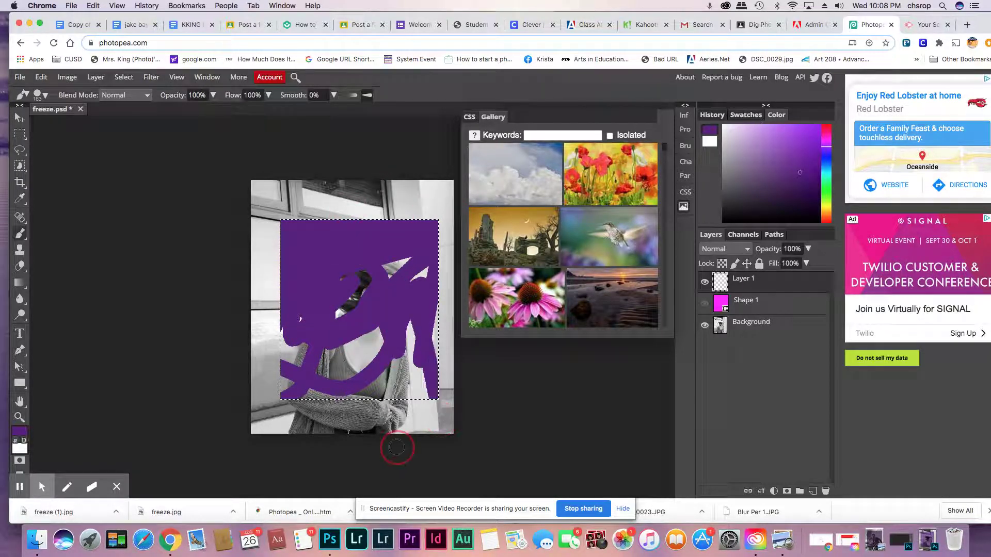
{"action": "mouse_move", "coordinate": [415, 383]}
{"action": "left_mouse_down"}
{"action": "mouse_move", "coordinate": [270, 403]}
{"action": "mouse_move", "coordinate": [380, 427]}
{"action": "mouse_move", "coordinate": [394, 407]}
{"action": "mouse_move", "coordinate": [280, 379]}
{"action": "mouse_move", "coordinate": [373, 335]}
{"action": "mouse_move", "coordinate": [369, 313]}
{"action": "mouse_move", "coordinate": [323, 326]}
{"action": "mouse_move", "coordinate": [326, 308]}
{"action": "mouse_move", "coordinate": [380, 238]}
{"action": "mouse_move", "coordinate": [396, 257]}
{"action": "mouse_move", "coordinate": [451, 224]}
{"action": "mouse_move", "coordinate": [369, 343]}
{"action": "mouse_move", "coordinate": [256, 355]}
{"action": "mouse_move", "coordinate": [285, 341]}
{"action": "mouse_move", "coordinate": [274, 399]}
{"action": "mouse_move", "coordinate": [286, 379]}
{"action": "mouse_move", "coordinate": [292, 394]}
{"action": "mouse_move", "coordinate": [321, 364]}
{"action": "mouse_move", "coordinate": [303, 350]}
{"action": "mouse_move", "coordinate": [273, 351]}
{"action": "mouse_move", "coordinate": [462, 377]}
{"action": "mouse_move", "coordinate": [420, 388]}
{"action": "left_mouse_up"}
{"action": "mouse_move", "coordinate": [361, 399]}
{"action": "left_mouse_down"}
{"action": "mouse_move", "coordinate": [487, 358]}
{"action": "mouse_move", "coordinate": [361, 339]}
{"action": "mouse_move", "coordinate": [455, 314]}
{"action": "mouse_move", "coordinate": [436, 316]}
{"action": "mouse_move", "coordinate": [410, 349]}
{"action": "left_mouse_up"}
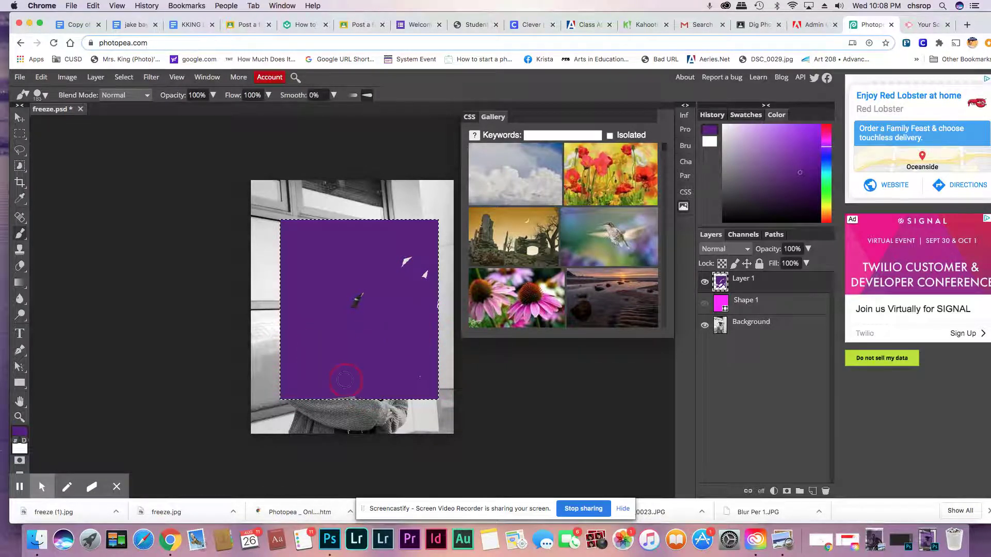
{"action": "mouse_move", "coordinate": [346, 381]}
{"action": "left_mouse_down"}
{"action": "mouse_move", "coordinate": [315, 433]}
{"action": "mouse_move", "coordinate": [384, 400]}
{"action": "mouse_move", "coordinate": [372, 374]}
{"action": "mouse_move", "coordinate": [300, 384]}
{"action": "mouse_move", "coordinate": [360, 367]}
{"action": "left_mouse_up"}
{"action": "mouse_move", "coordinate": [345, 311]}
{"action": "left_mouse_down"}
{"action": "mouse_move", "coordinate": [429, 241]}
{"action": "mouse_move", "coordinate": [409, 292]}
{"action": "mouse_move", "coordinate": [406, 271]}
{"action": "mouse_move", "coordinate": [424, 256]}
{"action": "left_mouse_up"}
{"action": "left_click_drag", "start_coordinate": [338, 327], "coordinate": [437, 373]}
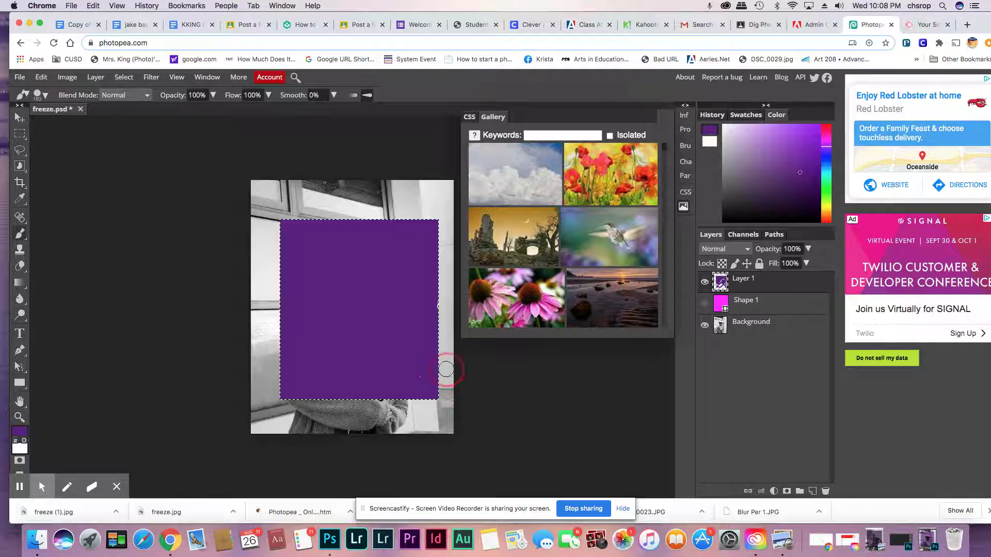
{"action": "mouse_move", "coordinate": [447, 369]}
{"action": "left_mouse_down"}
{"action": "mouse_move", "coordinate": [439, 302]}
{"action": "mouse_move", "coordinate": [415, 380]}
{"action": "left_mouse_up"}
{"action": "left_click", "coordinate": [19, 117]}
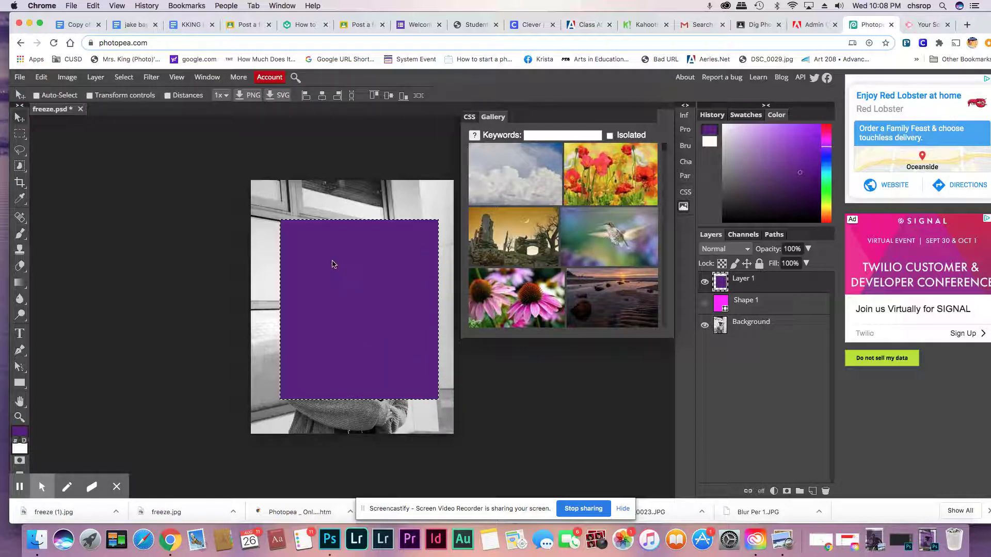
{"action": "left_click_drag", "start_coordinate": [328, 258], "coordinate": [330, 263]}
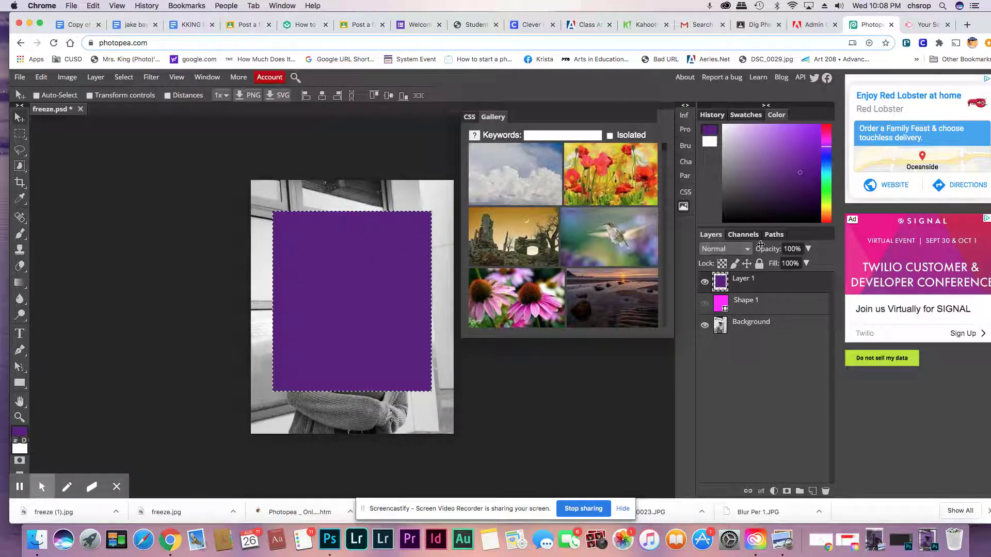
Give the purple Layer 1 Multiply blending and 59% opacity
{"action": "left_click", "coordinate": [742, 248]}
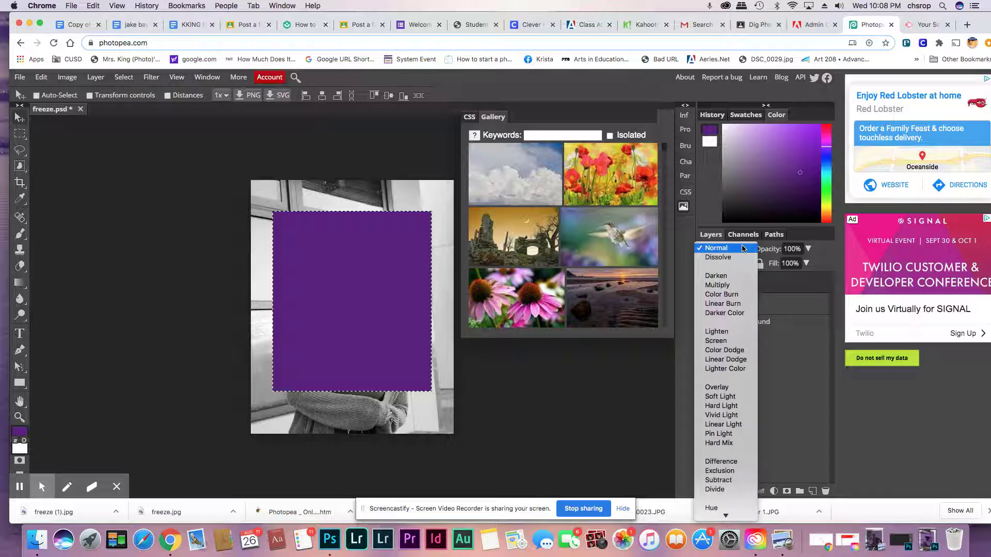
{"action": "left_click", "coordinate": [728, 287]}
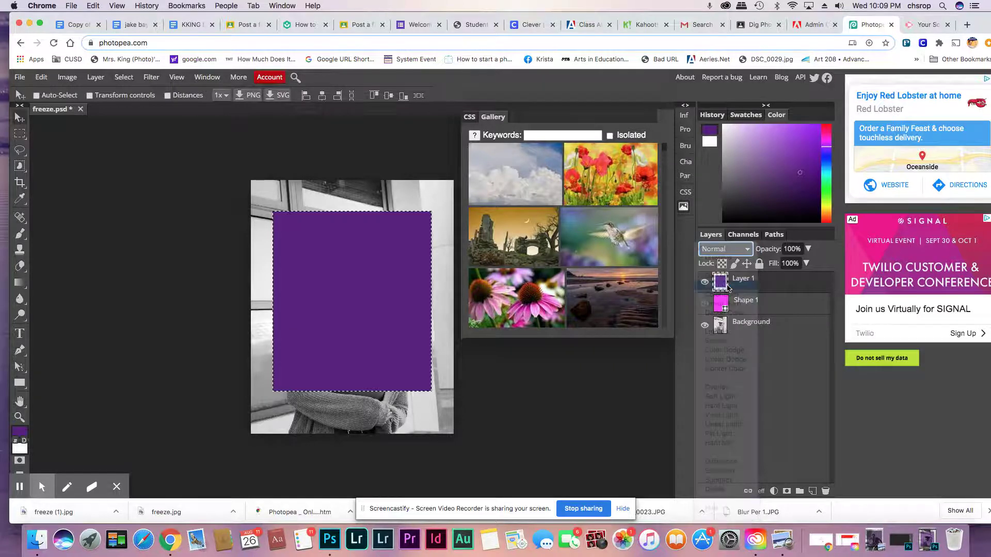
{"action": "left_click", "coordinate": [808, 249]}
{"action": "left_click_drag", "start_coordinate": [807, 263], "coordinate": [789, 265]}
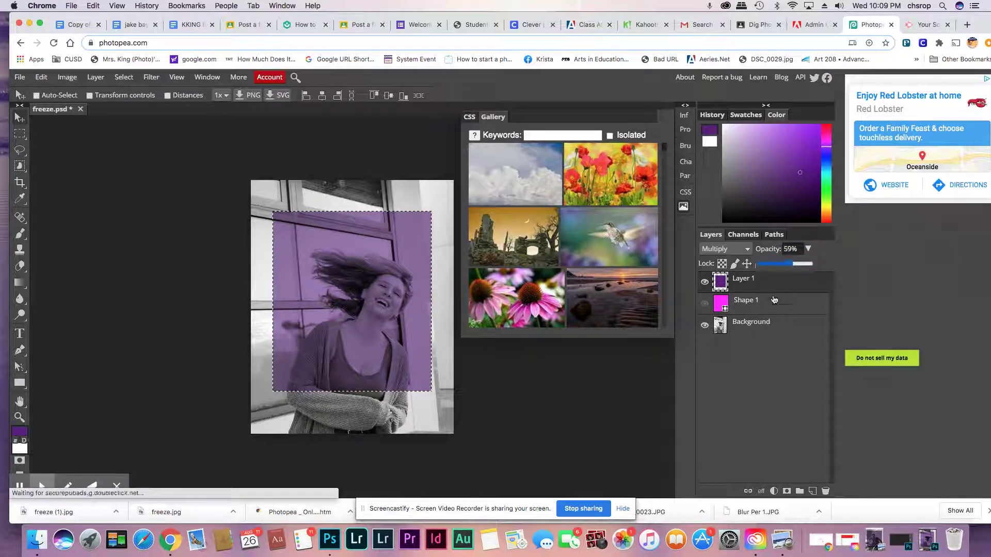
{"action": "left_click", "coordinate": [20, 118]}
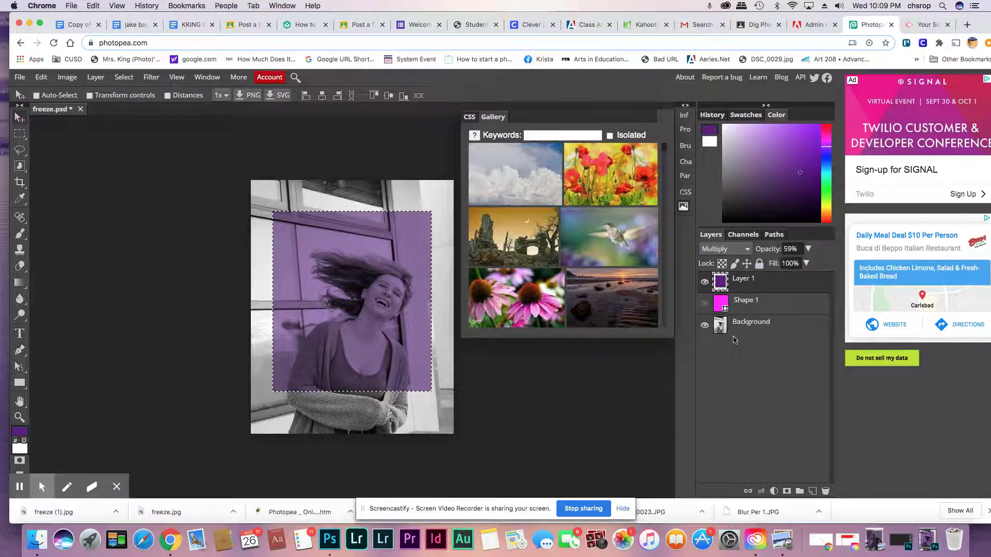
Deselect the rectangle and make the Background layer active
{"action": "left_click", "coordinate": [124, 77]}
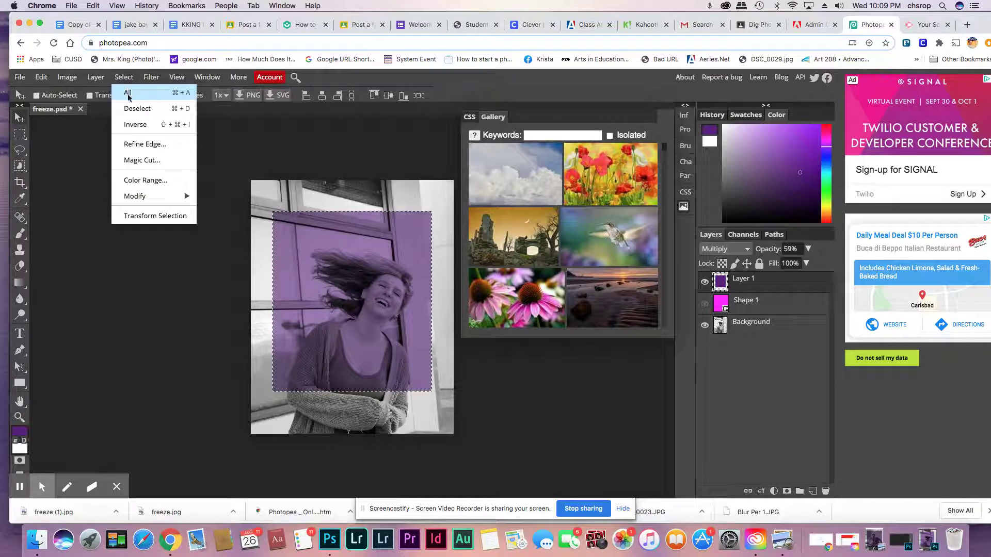
{"action": "left_click", "coordinate": [128, 107]}
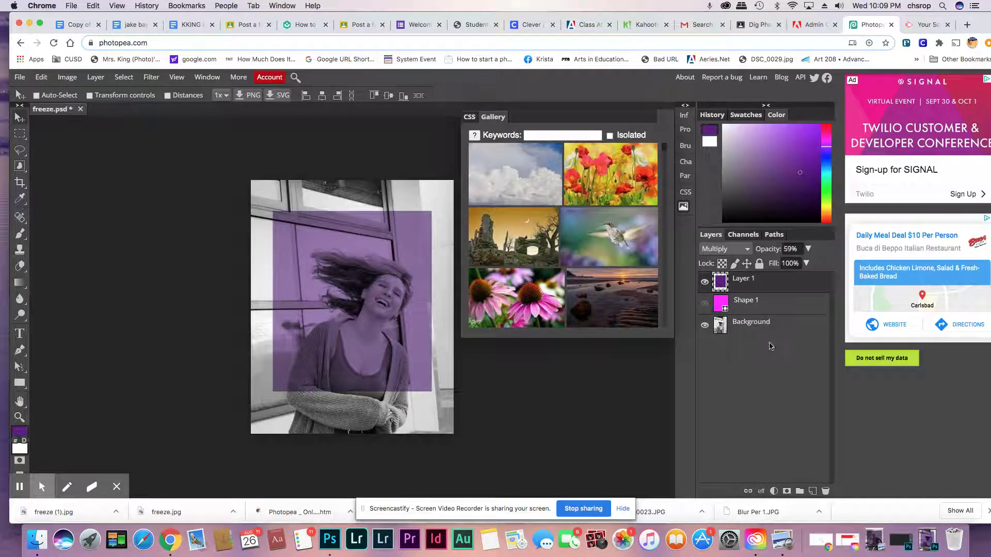
{"action": "left_click", "coordinate": [749, 331]}
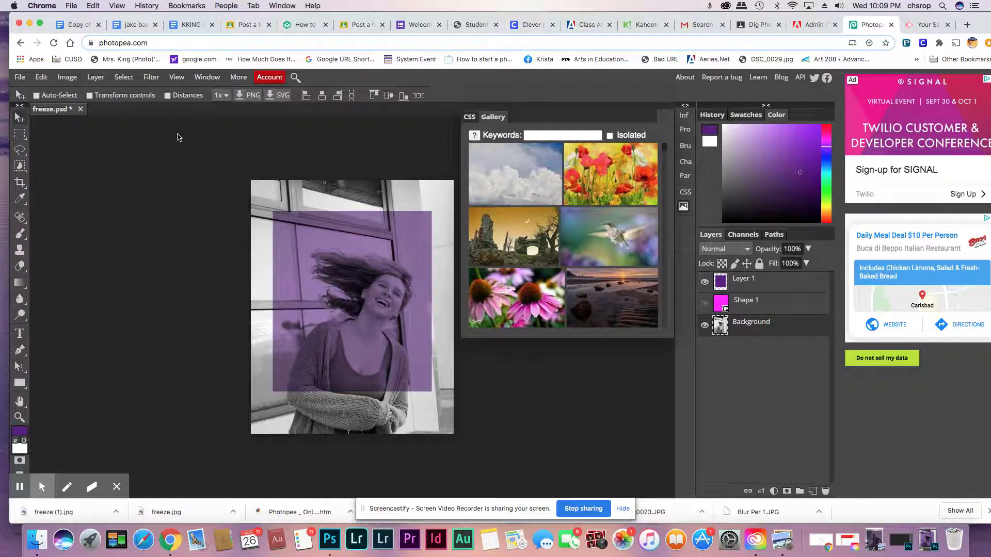
Brighten the Background with Levels by lightening the midtones and lowering the white input
{"action": "left_click", "coordinate": [68, 78]}
{"action": "mouse_move", "coordinate": [72, 92]}
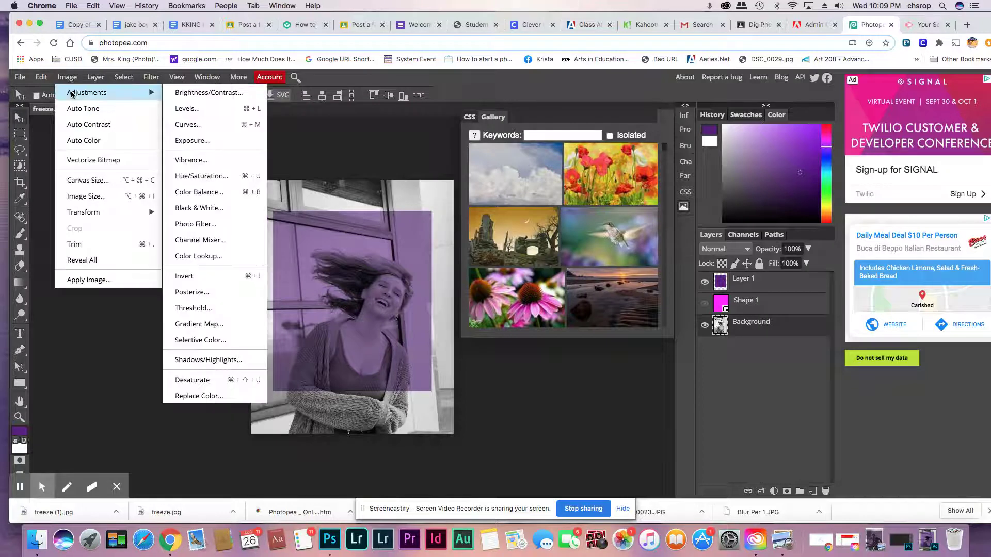
{"action": "left_click", "coordinate": [201, 113]}
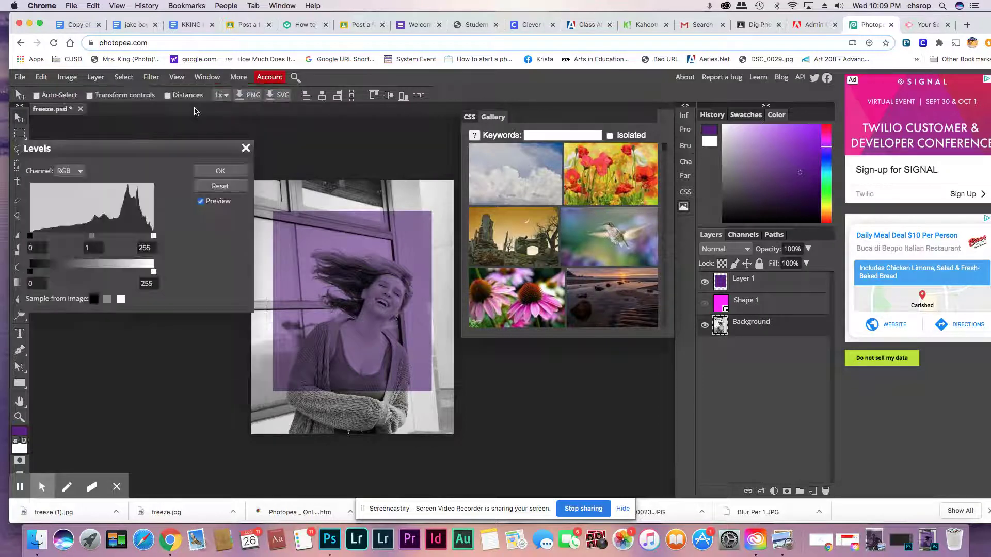
{"action": "left_click_drag", "start_coordinate": [95, 154], "coordinate": [517, 196]}
{"action": "left_click_drag", "start_coordinate": [536, 289], "coordinate": [593, 295]}
{"action": "left_click", "coordinate": [645, 227]}
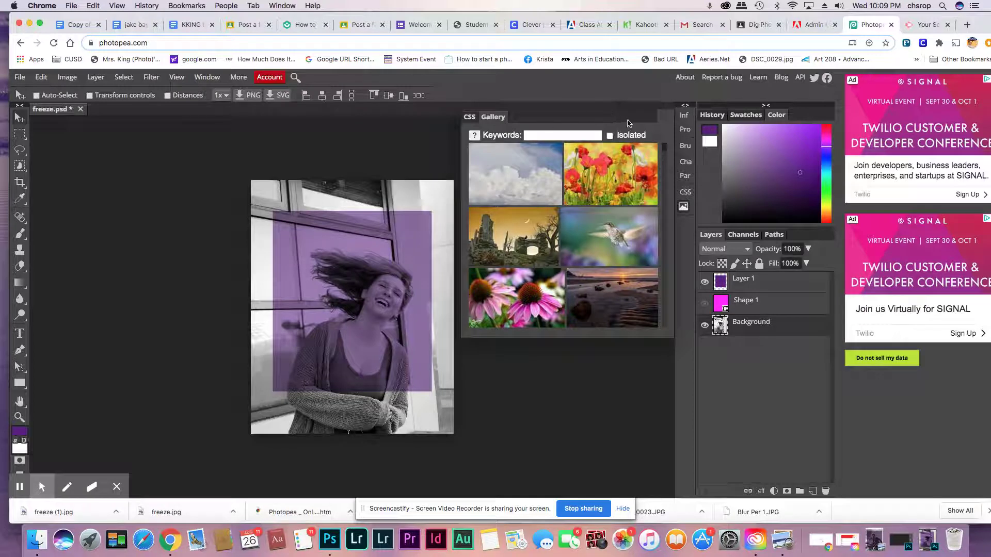
Export the photo as freeze.jpg at 100% JPG quality and open the downloaded file
{"action": "left_click", "coordinate": [470, 119]}
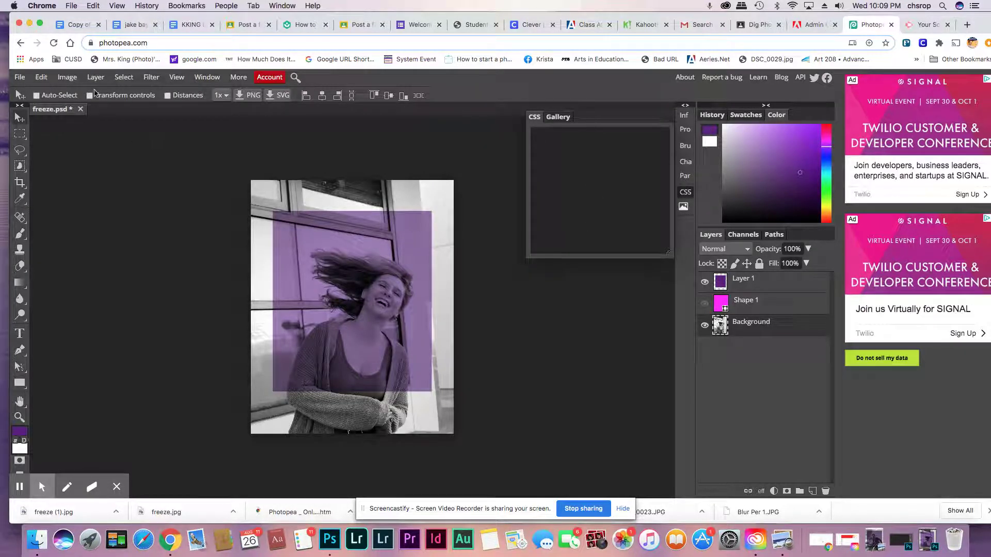
{"action": "left_click", "coordinate": [20, 78]}
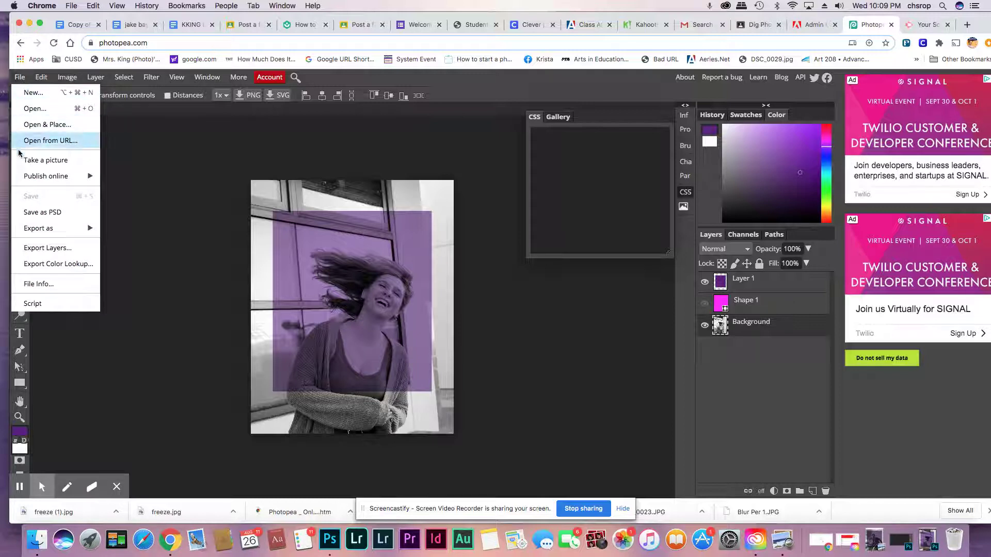
{"action": "mouse_move", "coordinate": [30, 227]}
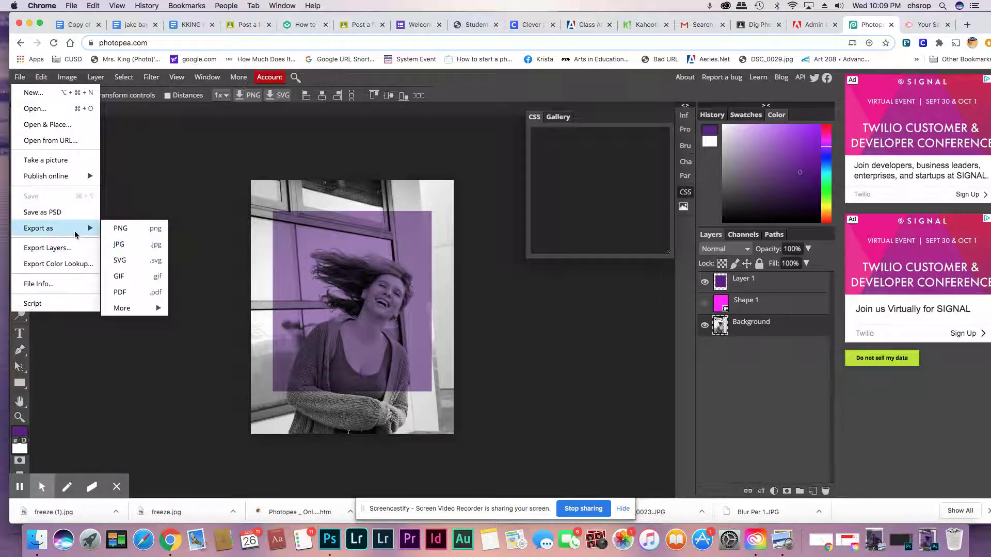
{"action": "left_click", "coordinate": [117, 246]}
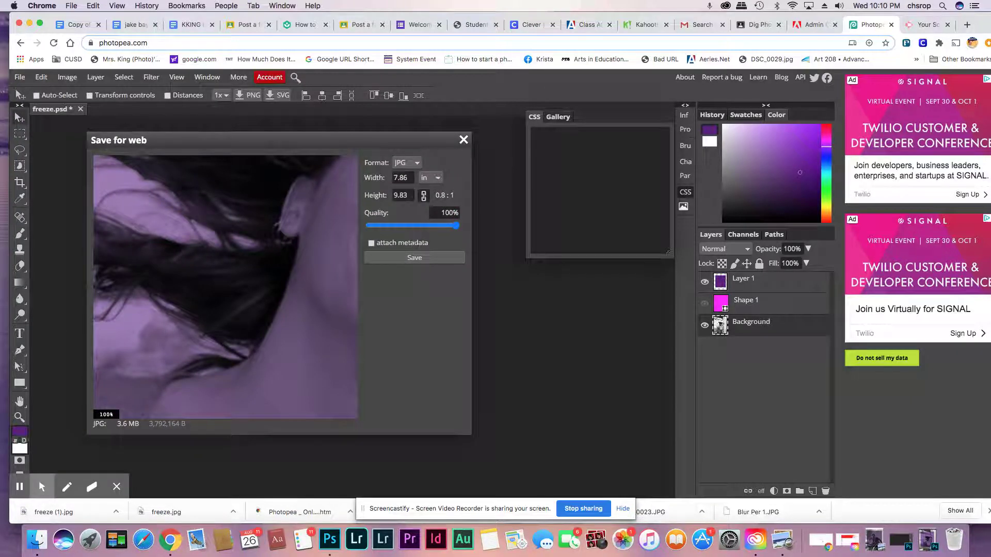
{"action": "left_click", "coordinate": [418, 260]}
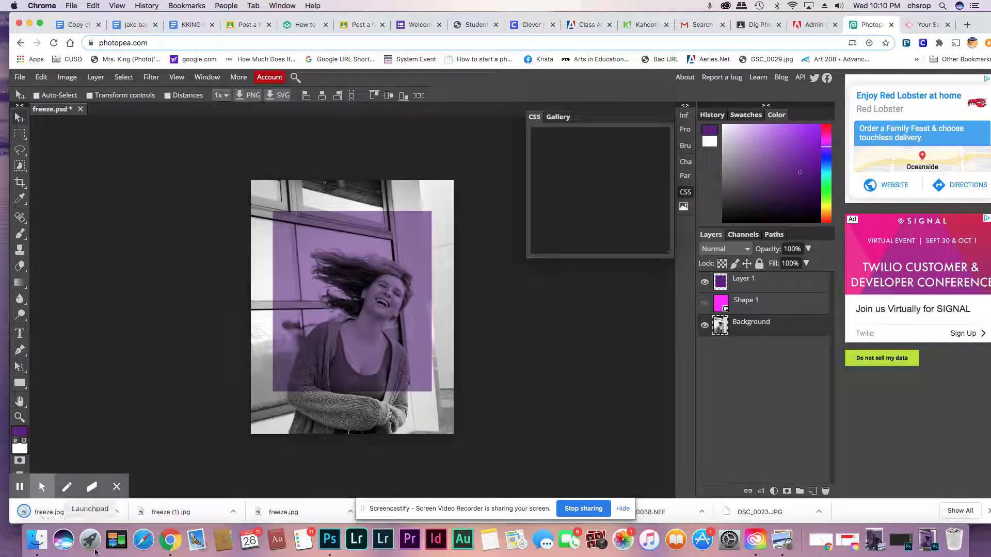
{"action": "left_click", "coordinate": [62, 513]}
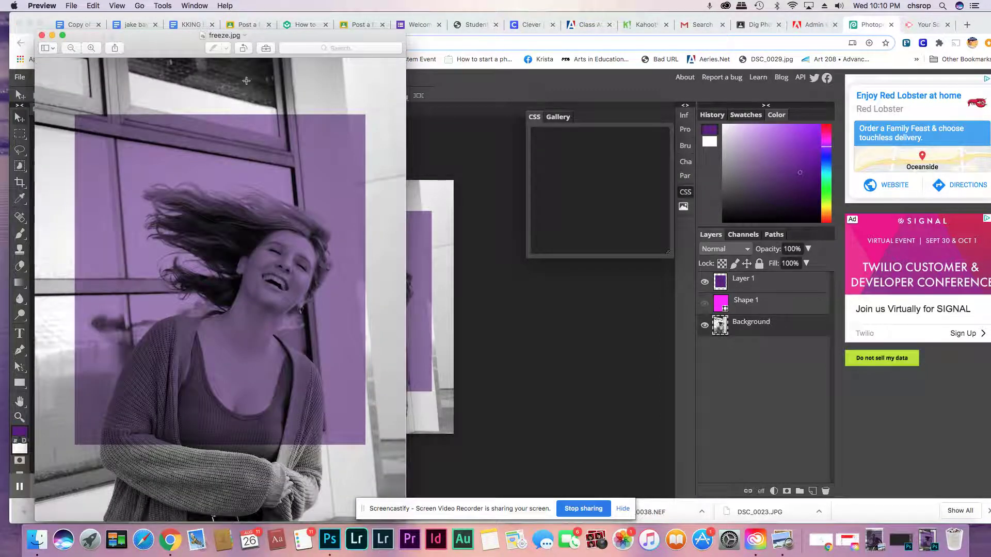
Move the freeze.jpg Preview window aside and save the image
{"action": "mouse_move", "coordinate": [268, 34]}
{"action": "left_mouse_down"}
{"action": "mouse_move", "coordinate": [357, 24]}
{"action": "mouse_move", "coordinate": [275, 17]}
{"action": "left_mouse_up"}
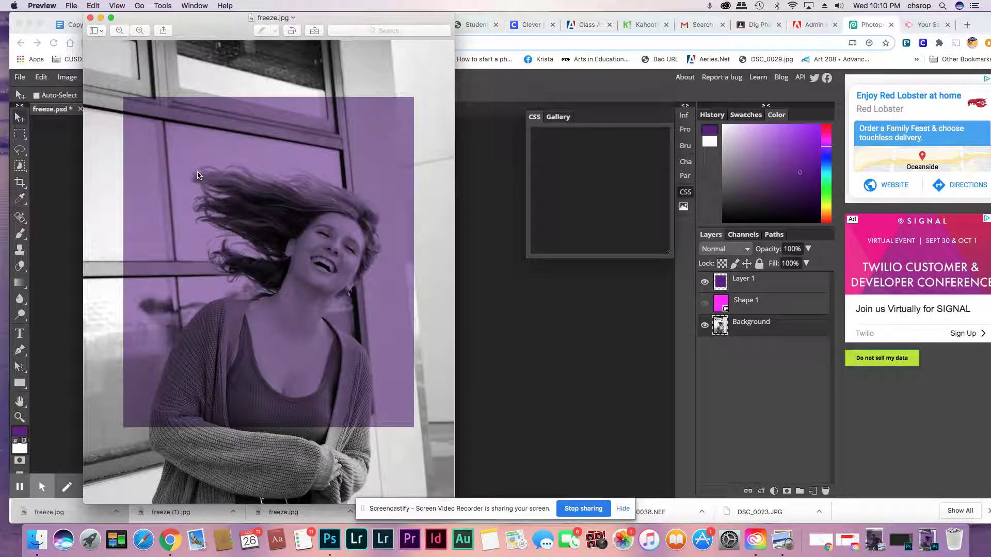
{"action": "left_click", "coordinate": [72, 6]}
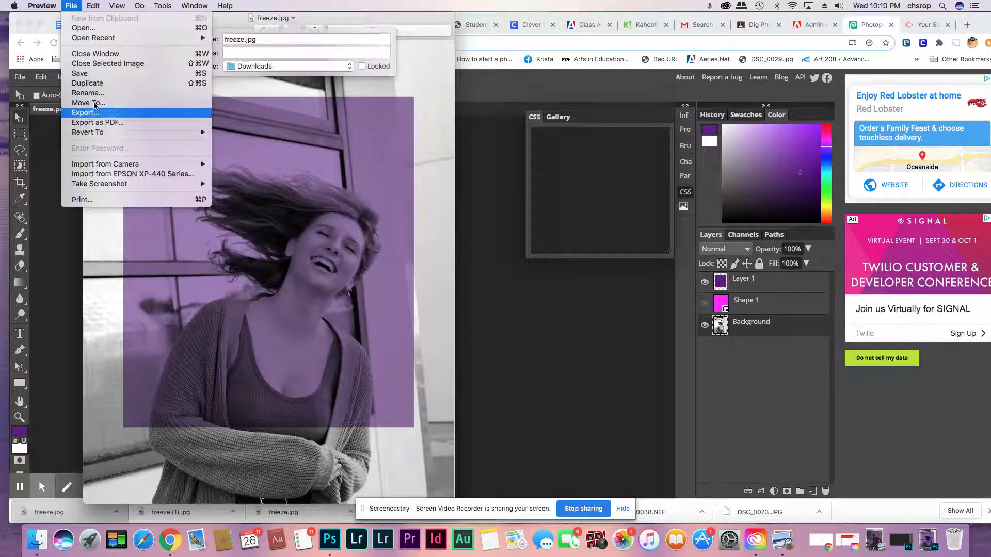
{"action": "left_click", "coordinate": [100, 74]}
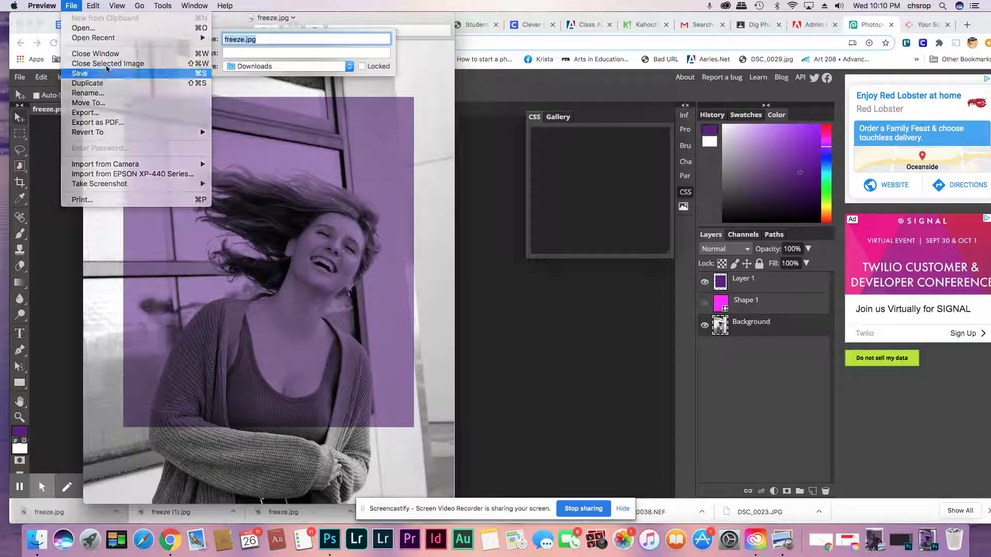
Reposition the freeze.jpg window slightly to the right beside the editor
{"action": "left_click_drag", "start_coordinate": [159, 21], "coordinate": [122, 22]}
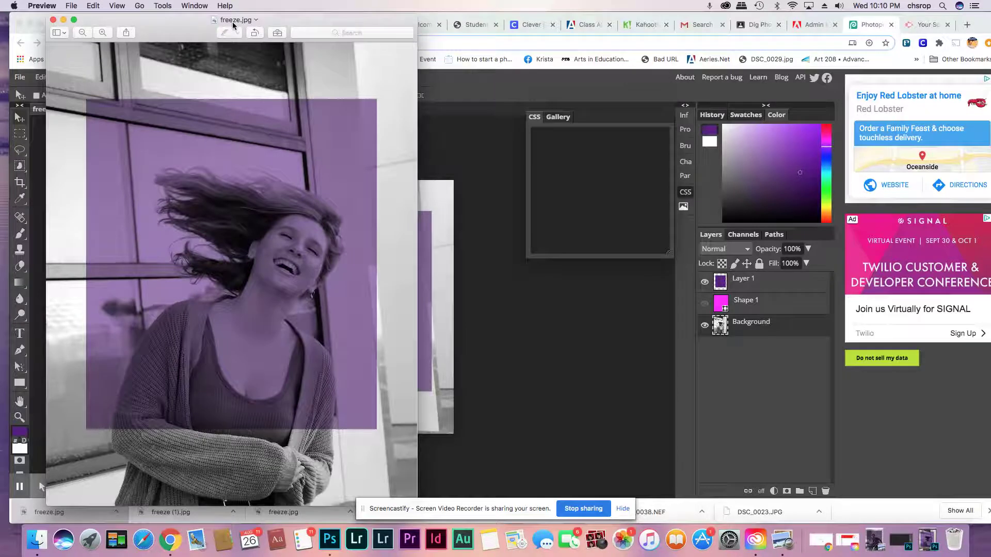
{"action": "left_click_drag", "start_coordinate": [201, 20], "coordinate": [219, 15]}
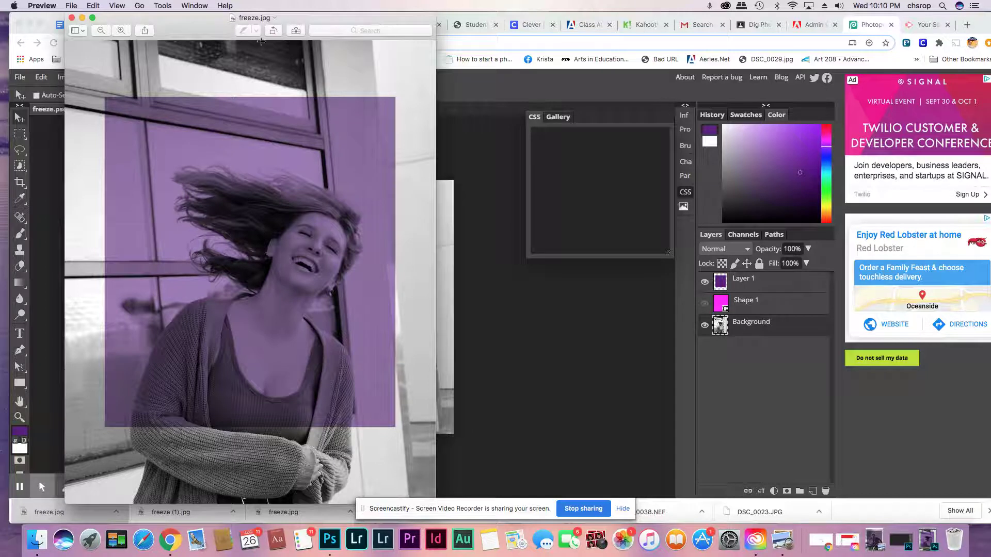
{"action": "left_click_drag", "start_coordinate": [206, 23], "coordinate": [217, 20]}
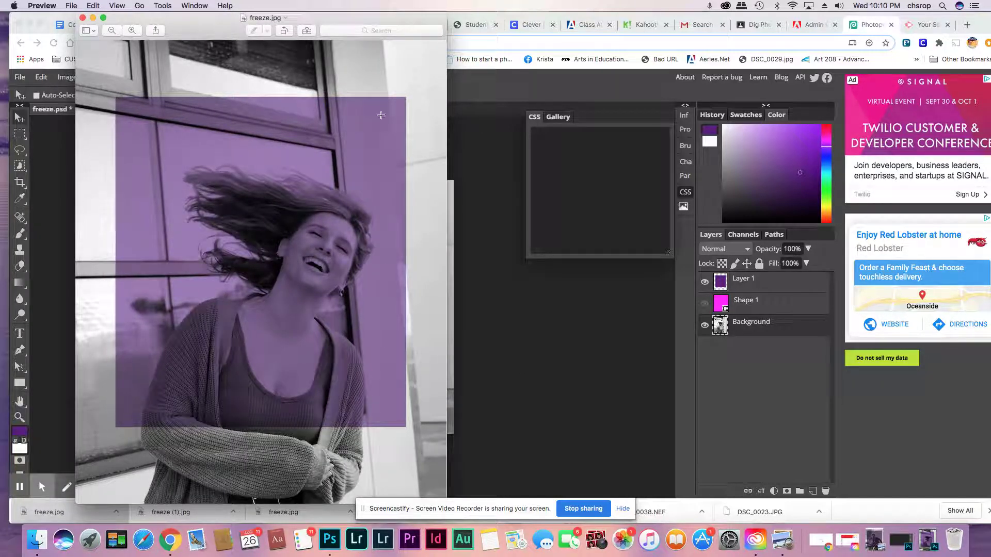
Open the Lesson1 folder on the Desktop and view blur.jpg
{"action": "left_click", "coordinate": [37, 541]}
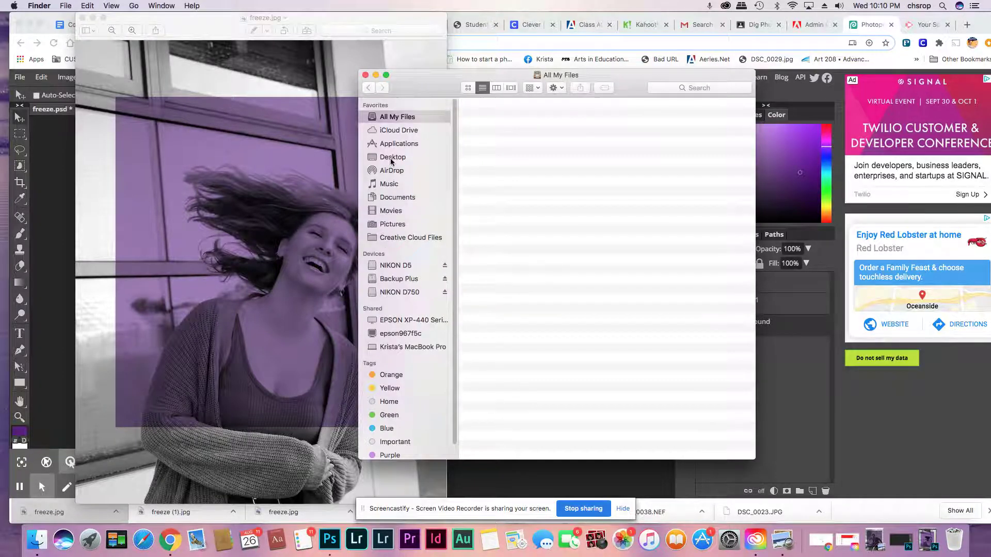
{"action": "left_click", "coordinate": [391, 158]}
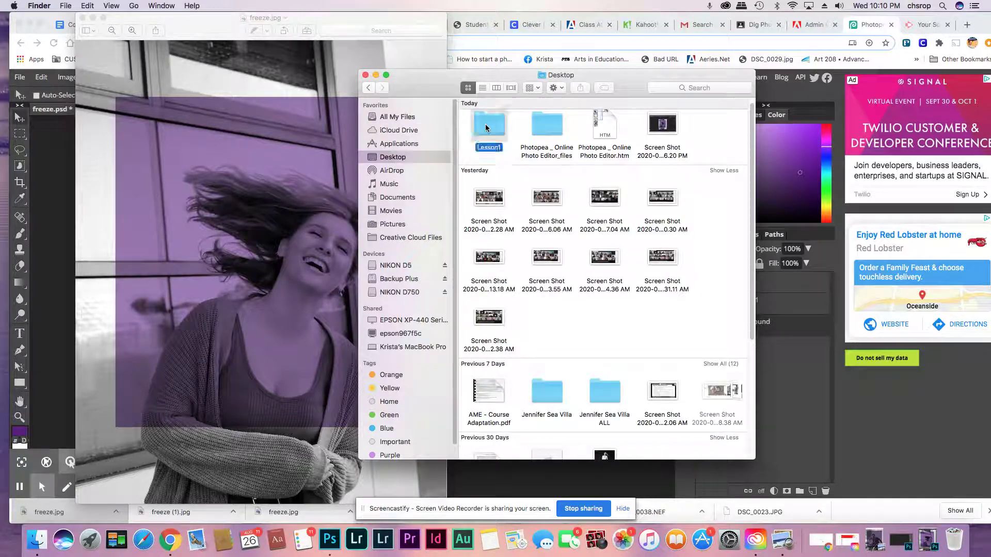
{"action": "double_click", "coordinate": [485, 124]}
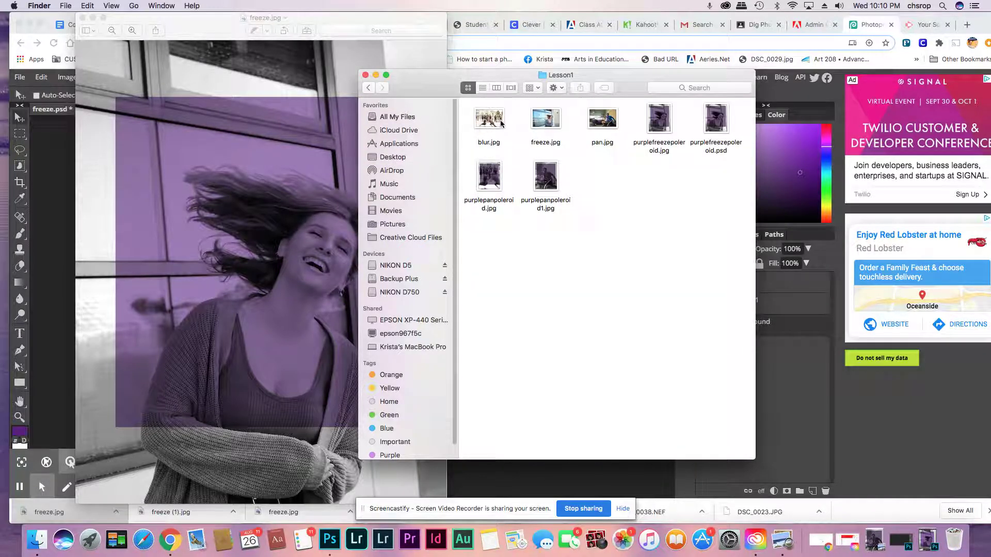
{"action": "left_click", "coordinate": [499, 123]}
{"action": "double_click", "coordinate": [500, 123]}
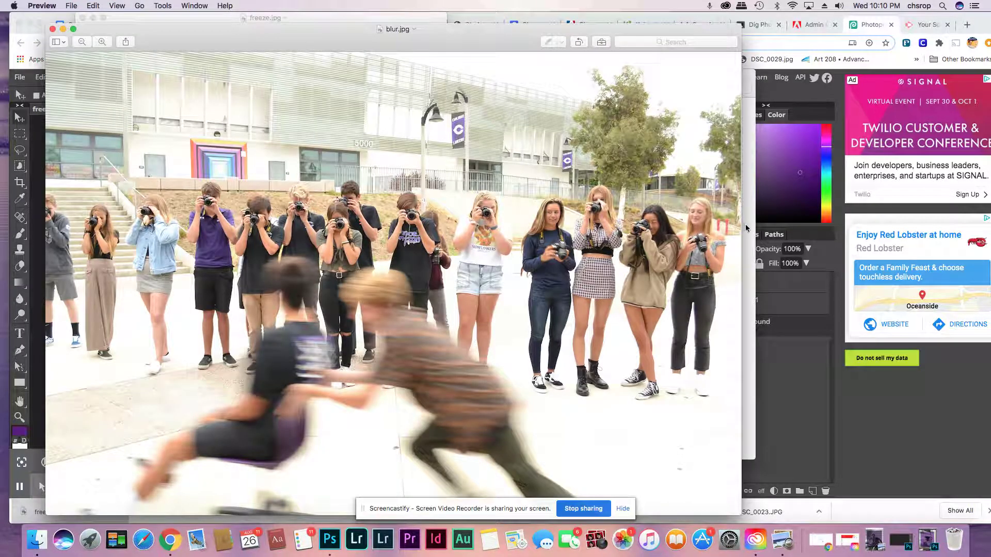
Open purplepanpoleroid.jpg from Lesson1 and close the blur.jpg window
{"action": "left_click", "coordinate": [750, 233]}
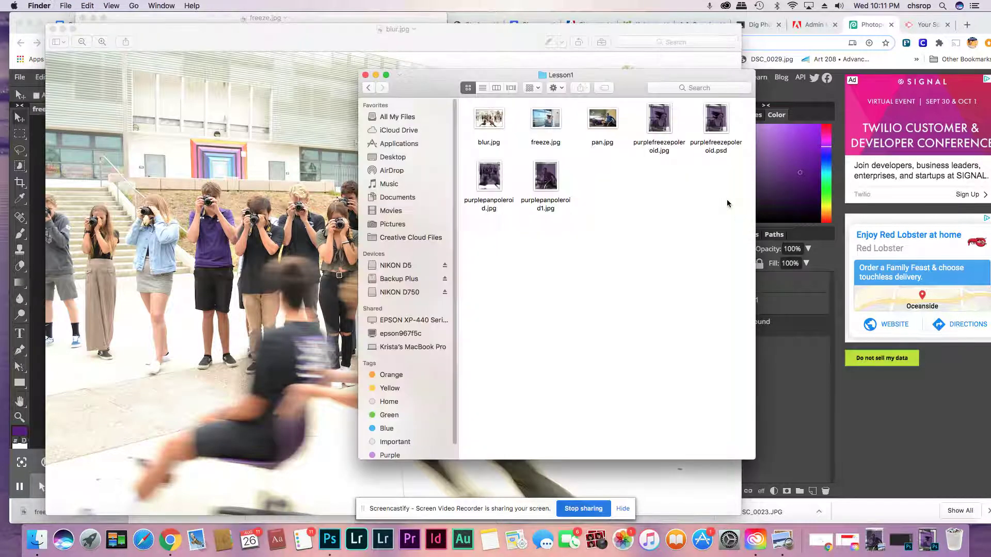
{"action": "double_click", "coordinate": [493, 175]}
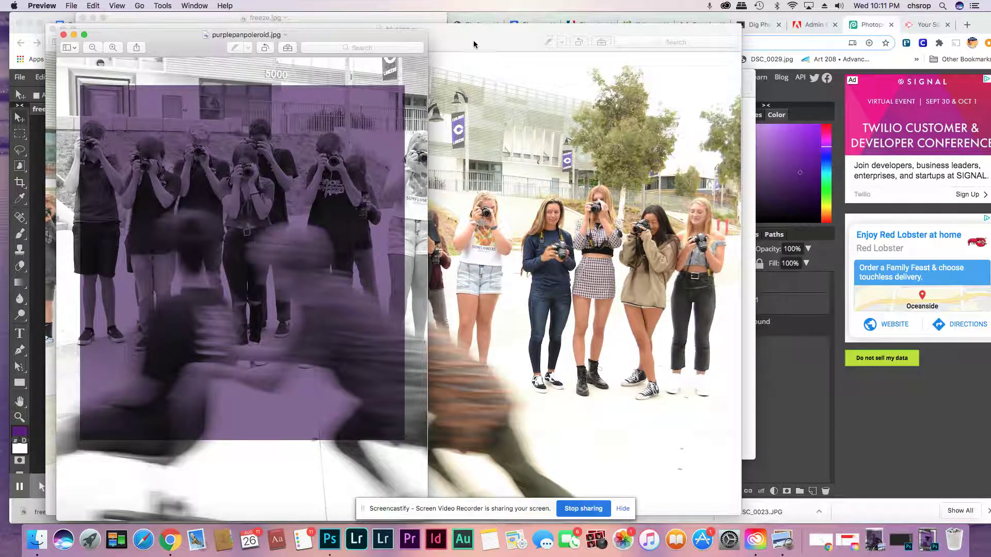
{"action": "key", "text": "super+w"}
Open purplepanpoleroid1.jpg from the Lesson1 folder and move its window
{"action": "left_click", "coordinate": [54, 30]}
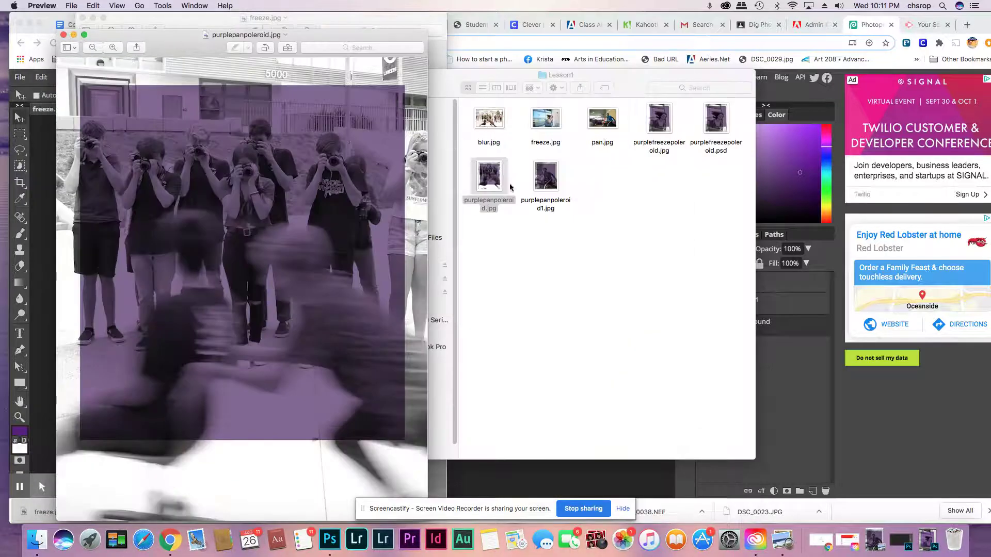
{"action": "left_click", "coordinate": [521, 206]}
{"action": "double_click", "coordinate": [547, 178]}
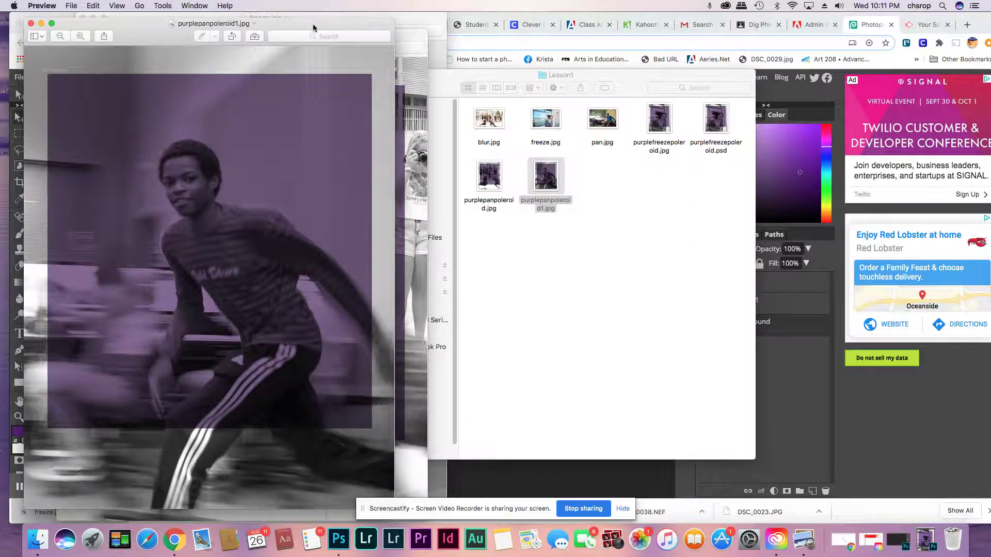
{"action": "left_click_drag", "start_coordinate": [312, 23], "coordinate": [705, 25]}
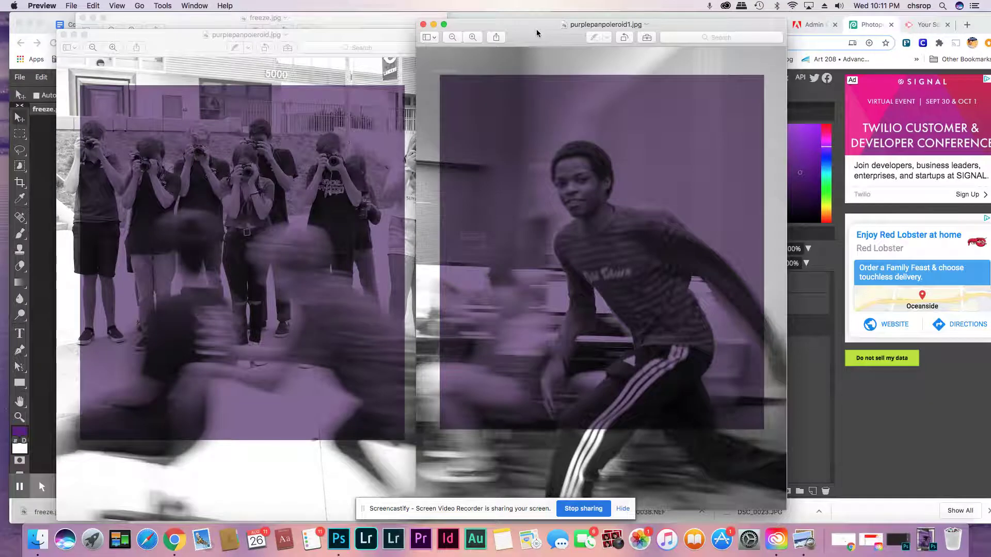
{"action": "left_click_drag", "start_coordinate": [537, 29], "coordinate": [156, 37]}
Arrange the two example images side by side with freeze.jpg centred between them
{"action": "left_click", "coordinate": [487, 288]}
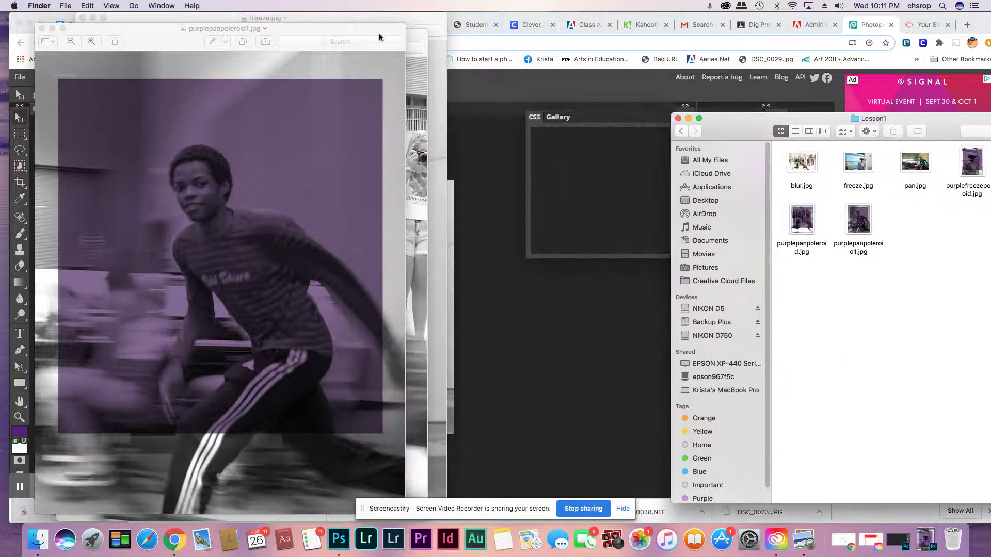
{"action": "left_click_drag", "start_coordinate": [379, 33], "coordinate": [814, 64]}
{"action": "left_click_drag", "start_coordinate": [611, 57], "coordinate": [662, 59]}
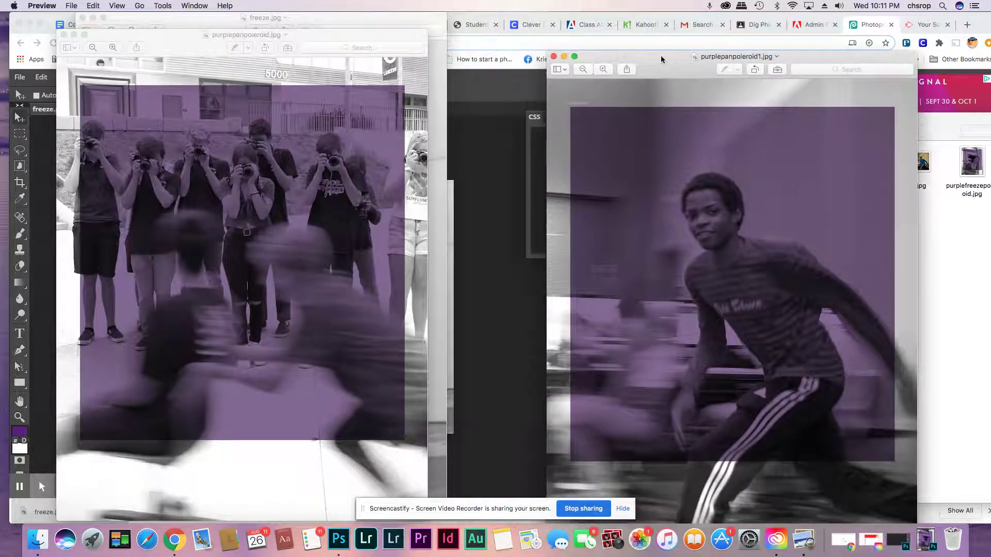
{"action": "left_click_drag", "start_coordinate": [274, 35], "coordinate": [293, 37]}
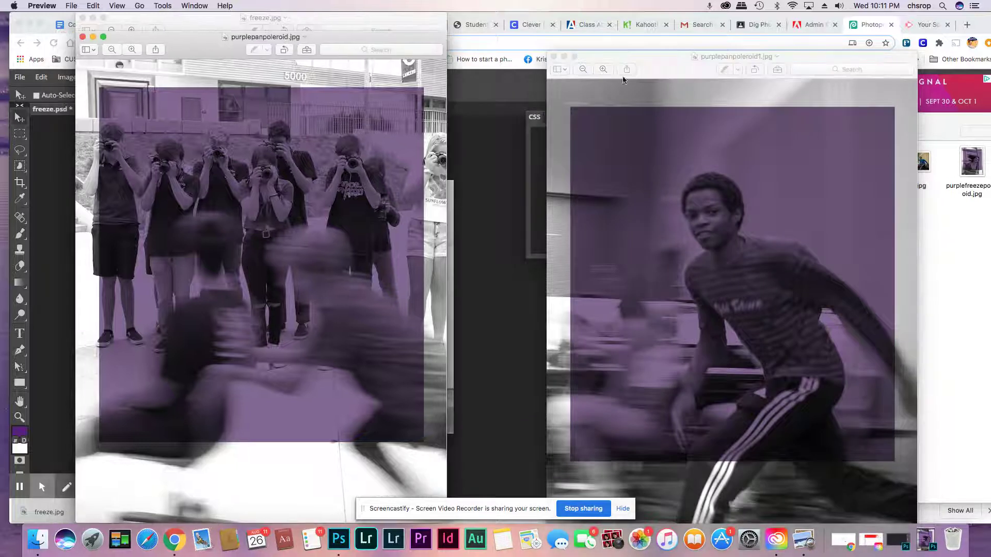
{"action": "left_click_drag", "start_coordinate": [670, 67], "coordinate": [571, 61]}
{"action": "left_click_drag", "start_coordinate": [441, 29], "coordinate": [585, 30]}
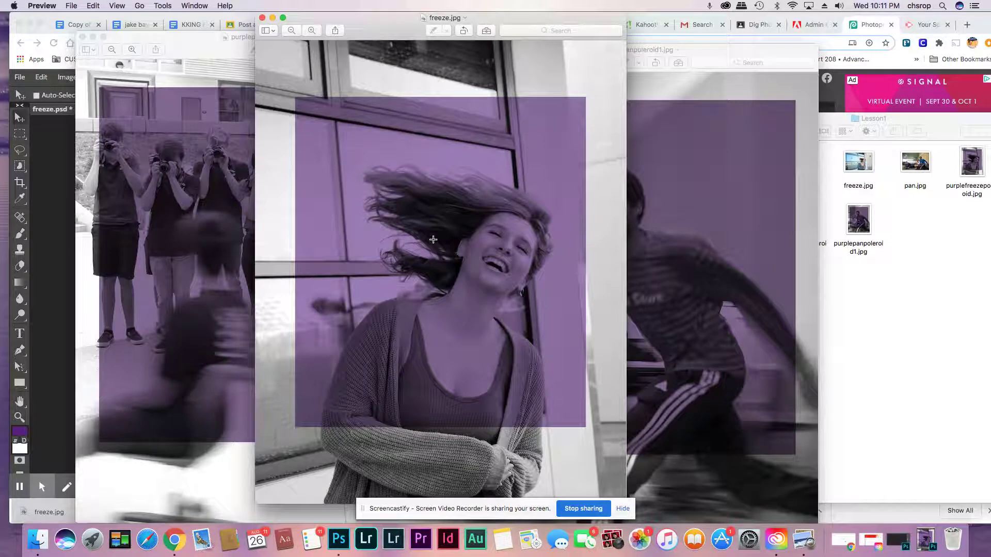
{"action": "left_click_drag", "start_coordinate": [474, 17], "coordinate": [450, 17]}
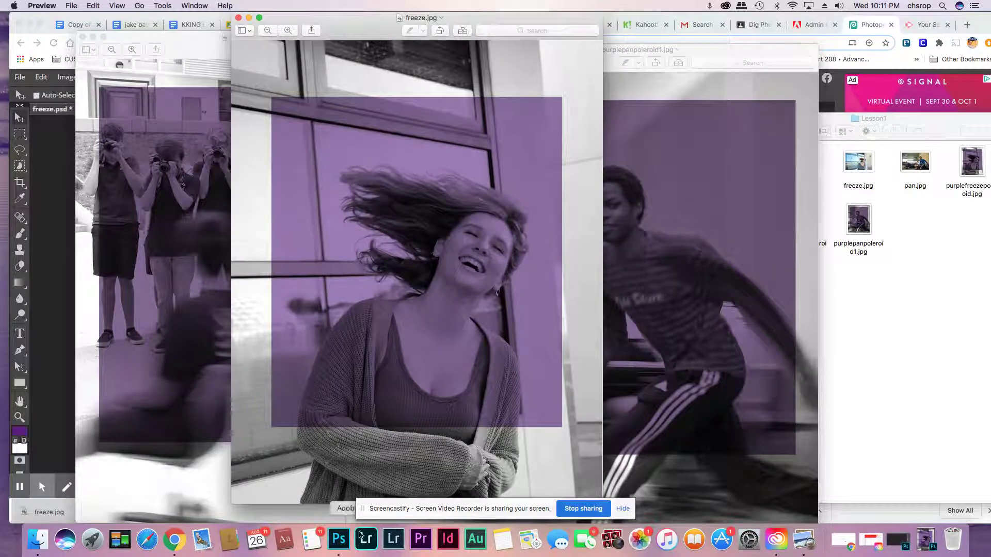